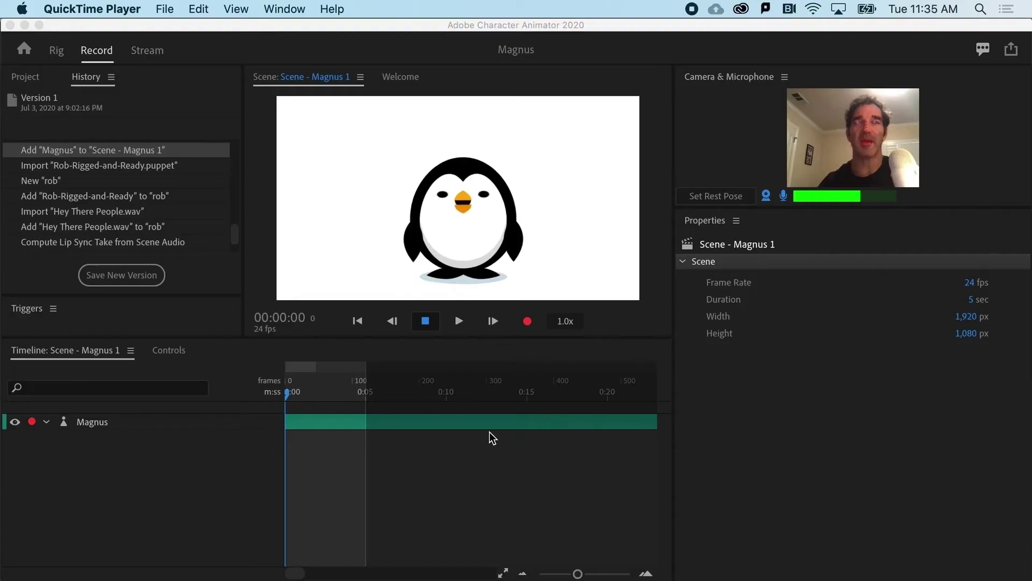
- Bring Character Animator forward and switch the left panel from History to the Project list
click(433, 433)
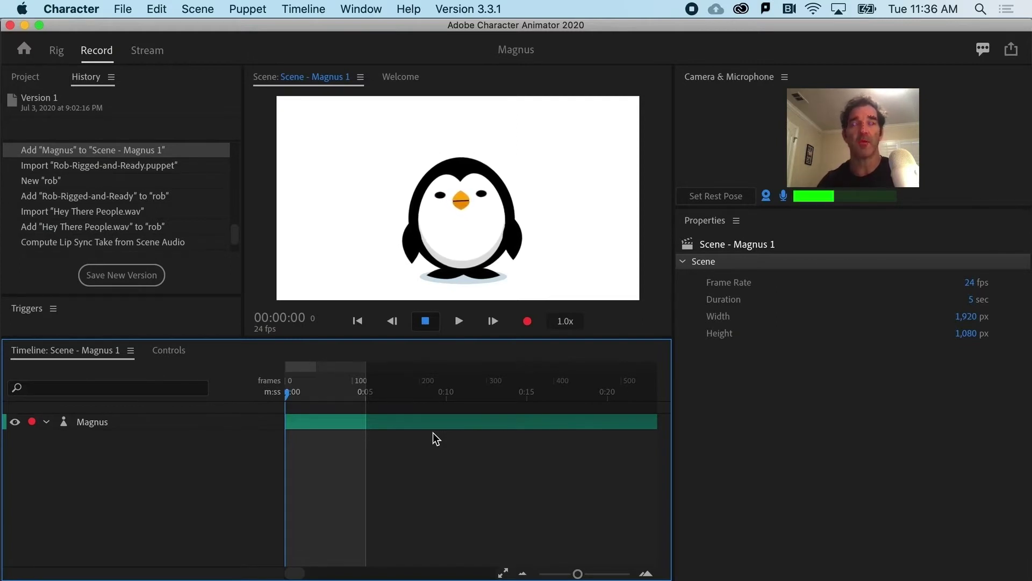
click(25, 77)
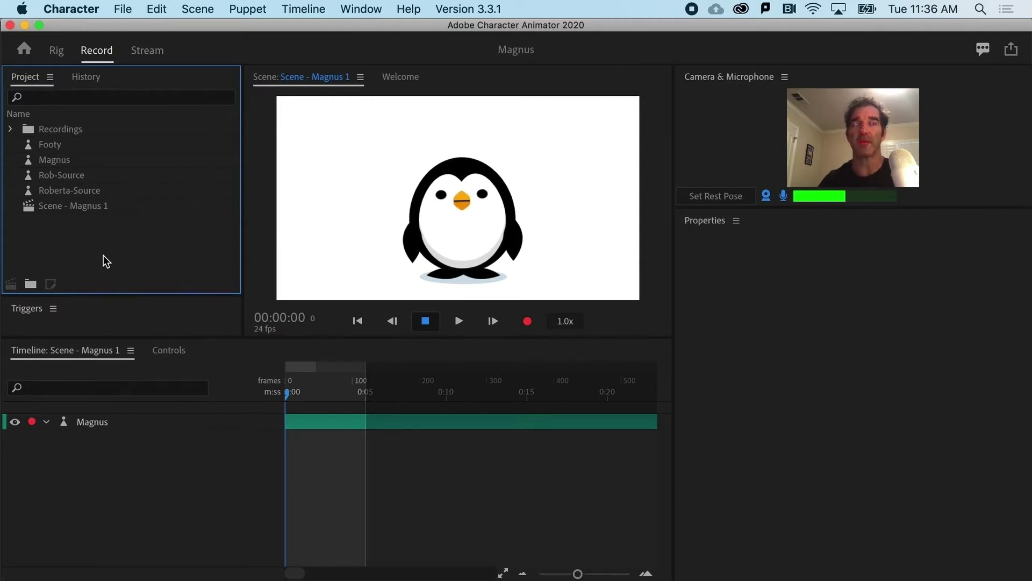
- Import the Rob-Rigged-and-Ready puppet file into the project
click(123, 10)
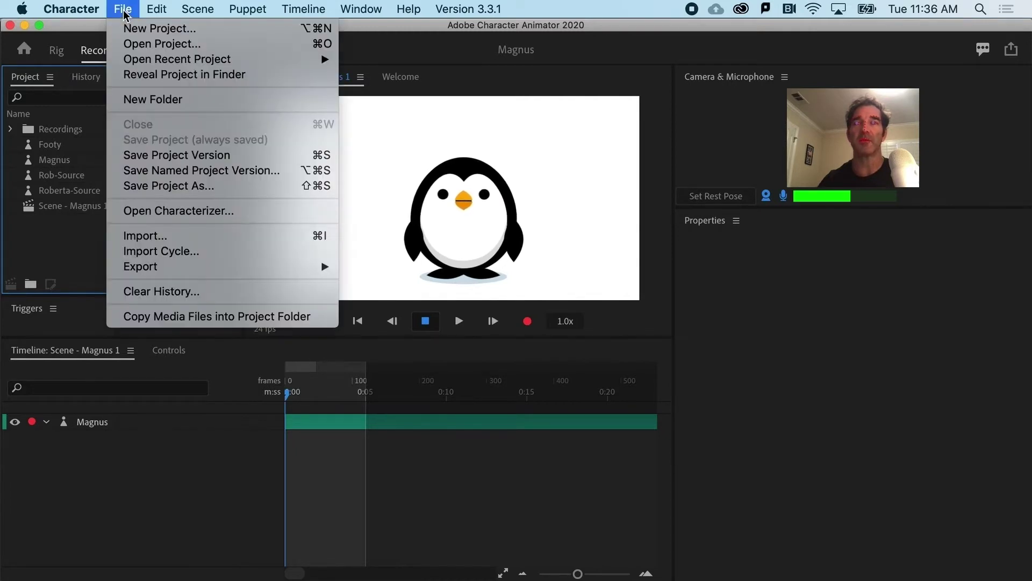
click(145, 235)
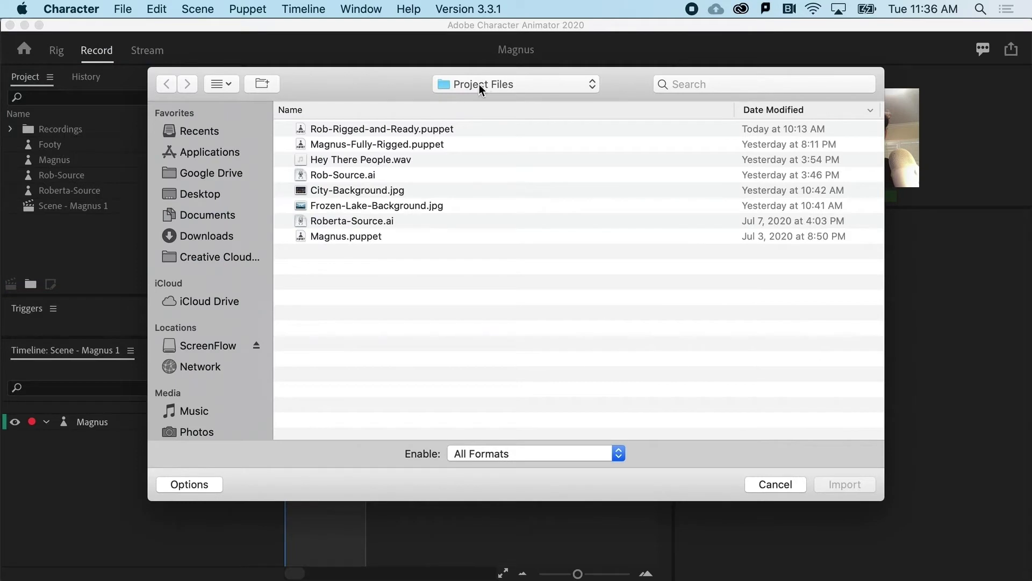
click(352, 130)
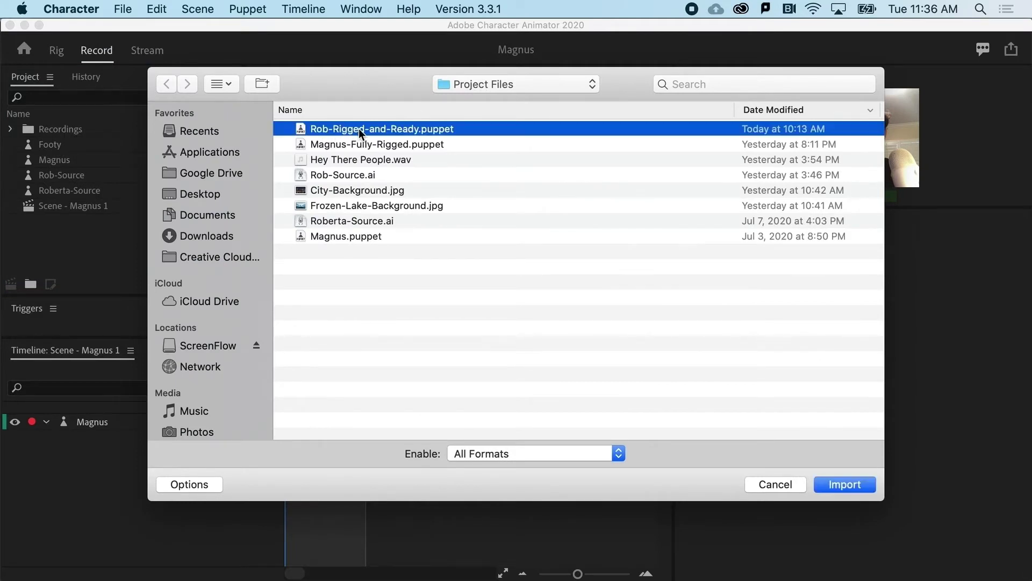
click(834, 484)
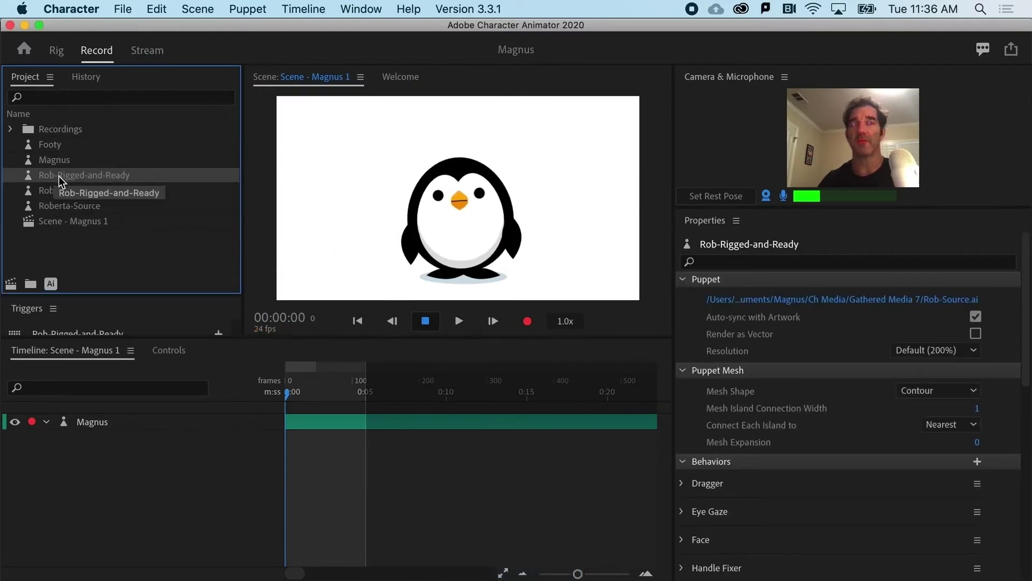
- Add Rob-Rigged-and-Ready to the scene, delete the Magnus track, and arm Rob's track
drag(60, 176, 75, 422)
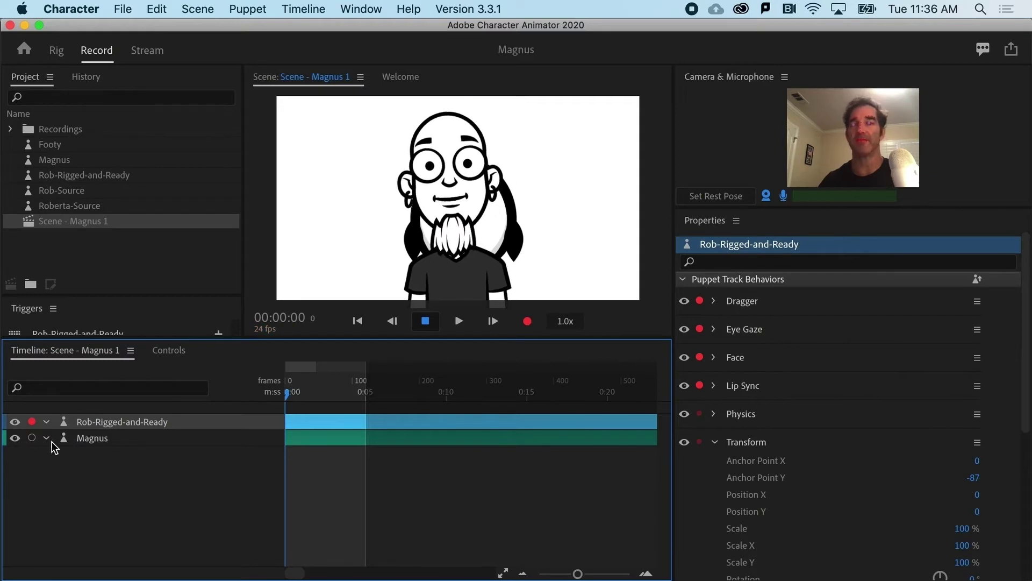
click(83, 439)
key(Delete)
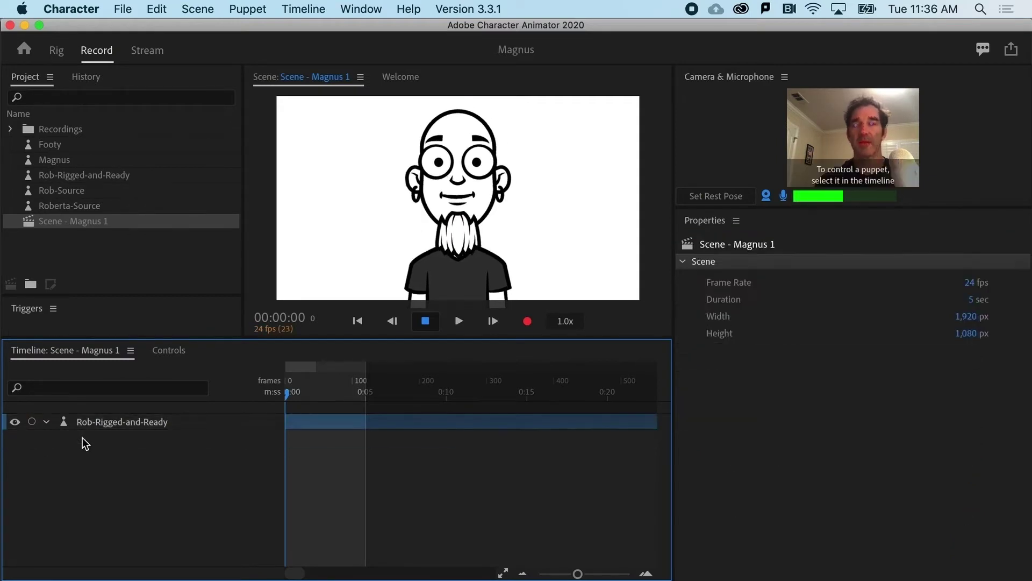
click(32, 422)
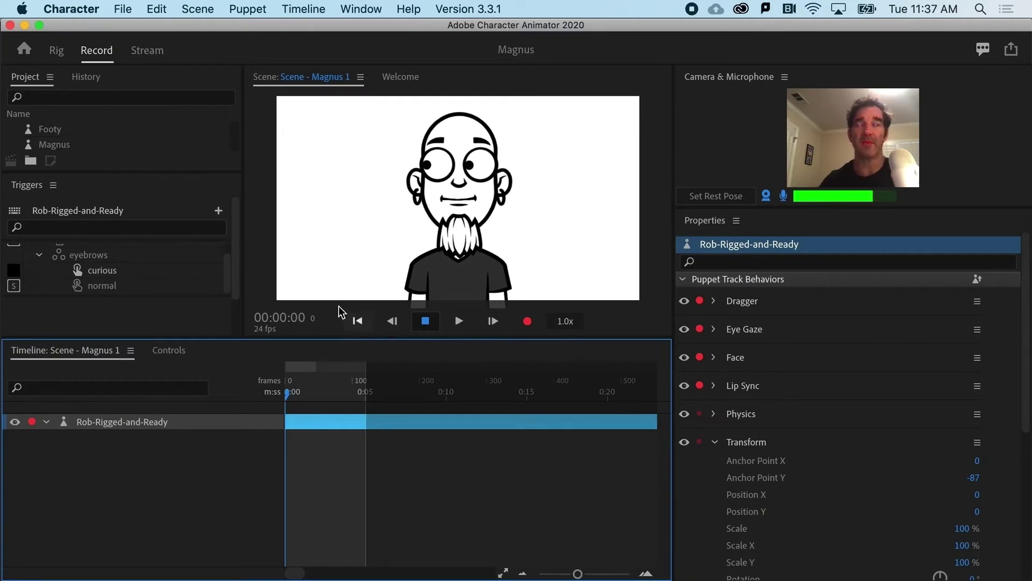
- Import Hey There People.wav into the project
click(121, 11)
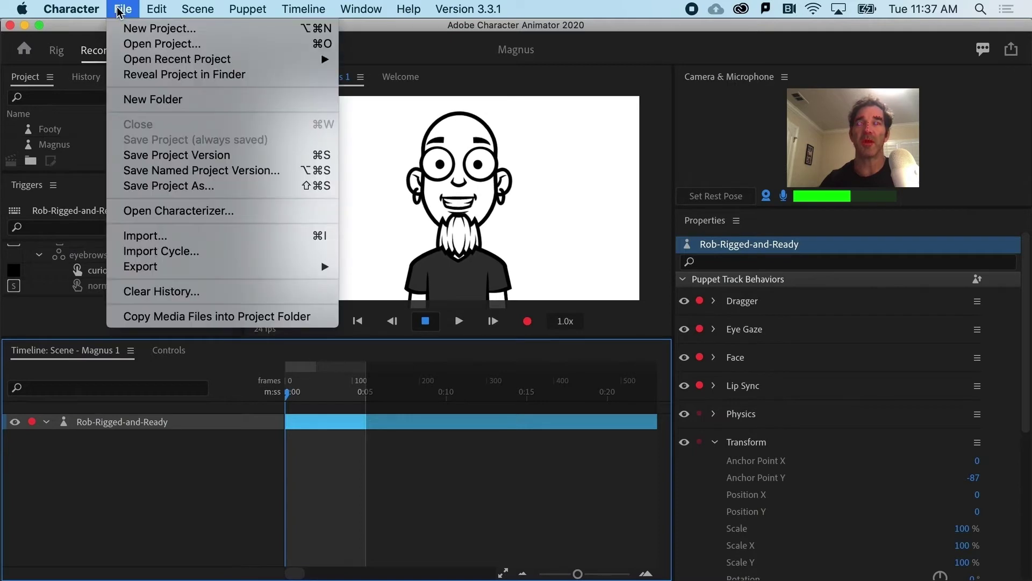
click(135, 235)
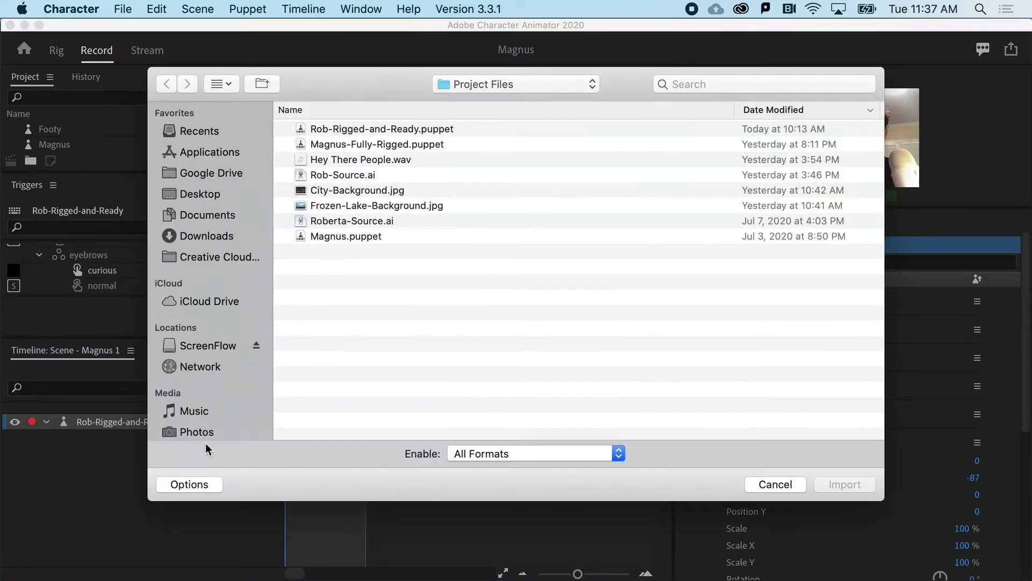
click(330, 164)
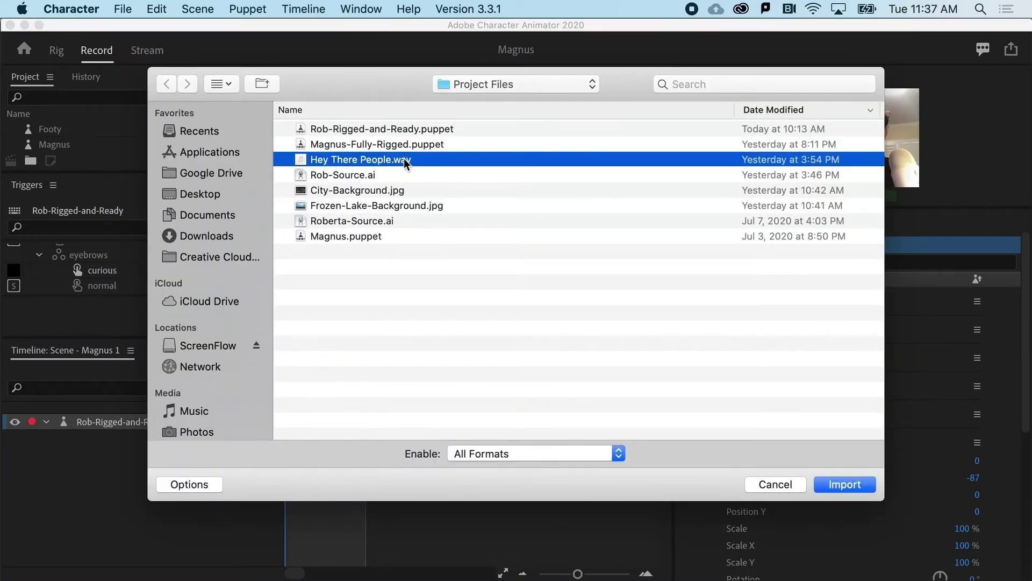
click(834, 486)
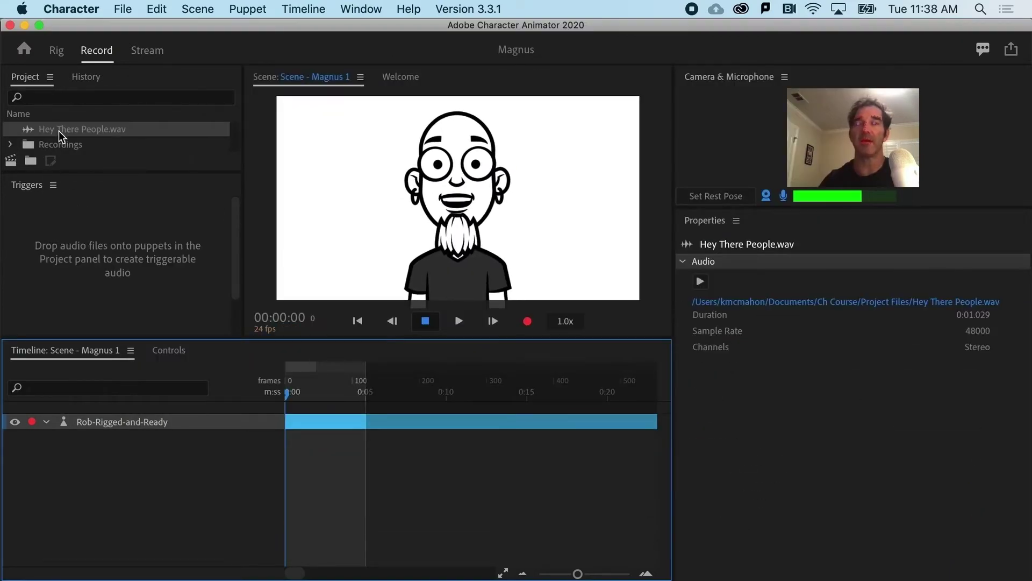
- Place Hey There People.wav on the scene timeline and select its audio clip
drag(86, 171, 86, 260)
drag(62, 129, 89, 397)
scroll(304, 484, up, 5)
scroll(304, 484, left, 5)
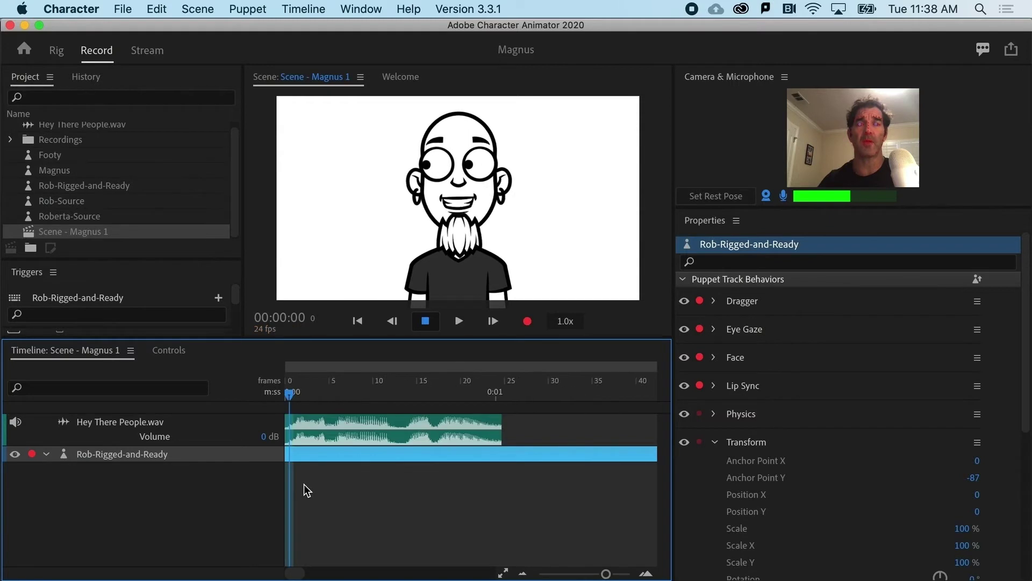
click(412, 432)
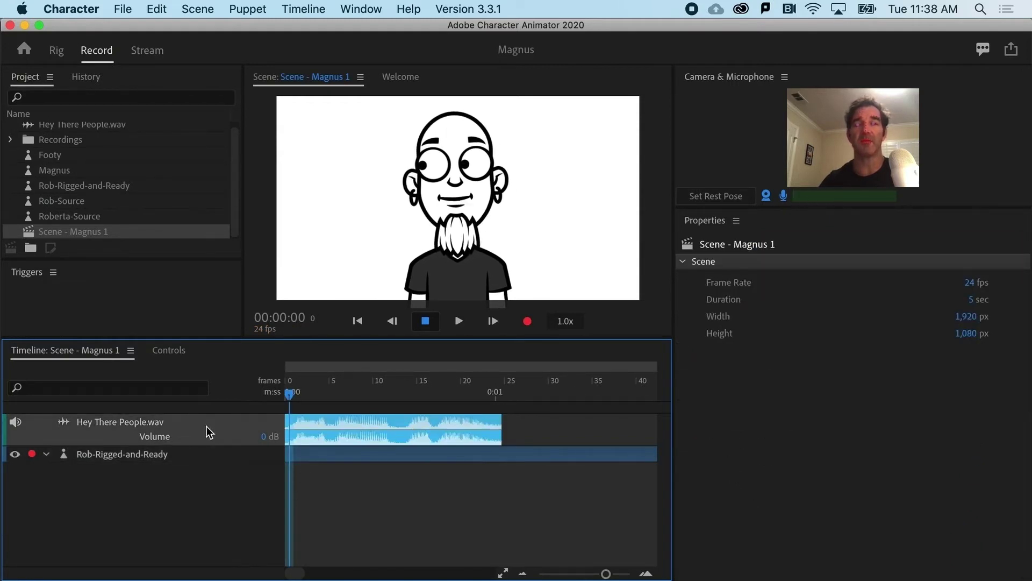
- Compute a lip sync take from the scene audio and zoom in on the Visemes row
click(297, 9)
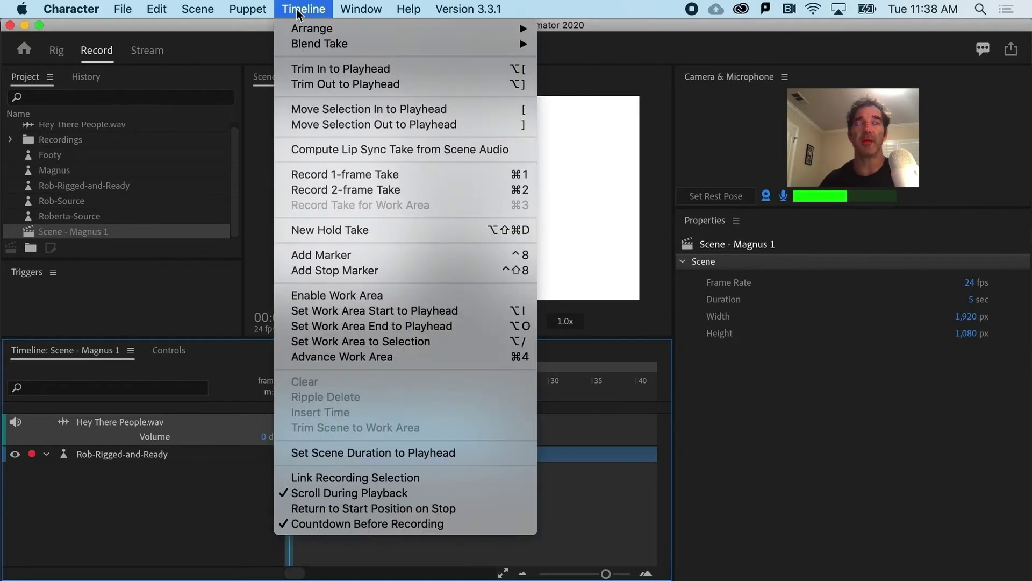
click(304, 148)
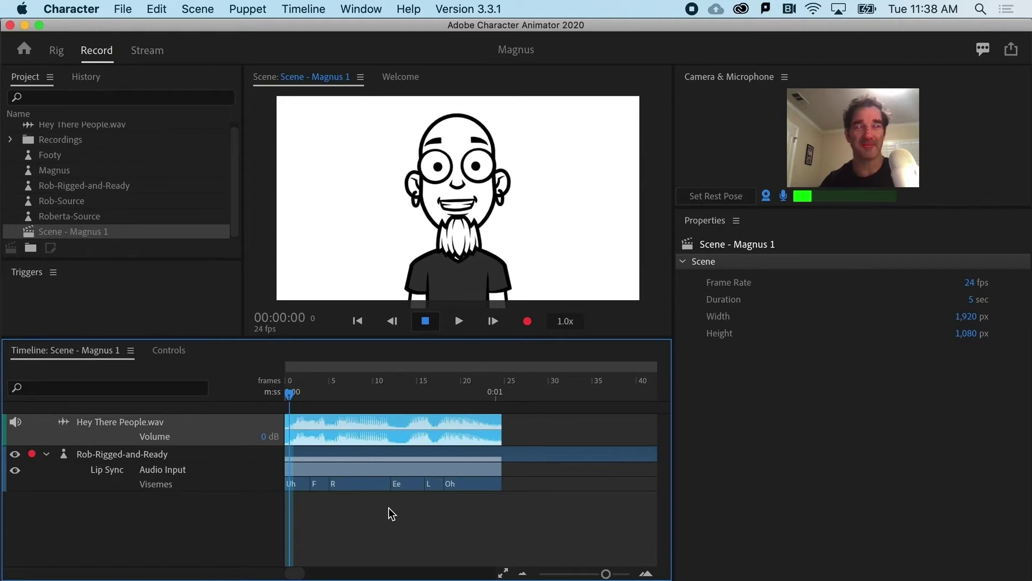
scroll(388, 507, up, 3)
scroll(389, 507, down, 5)
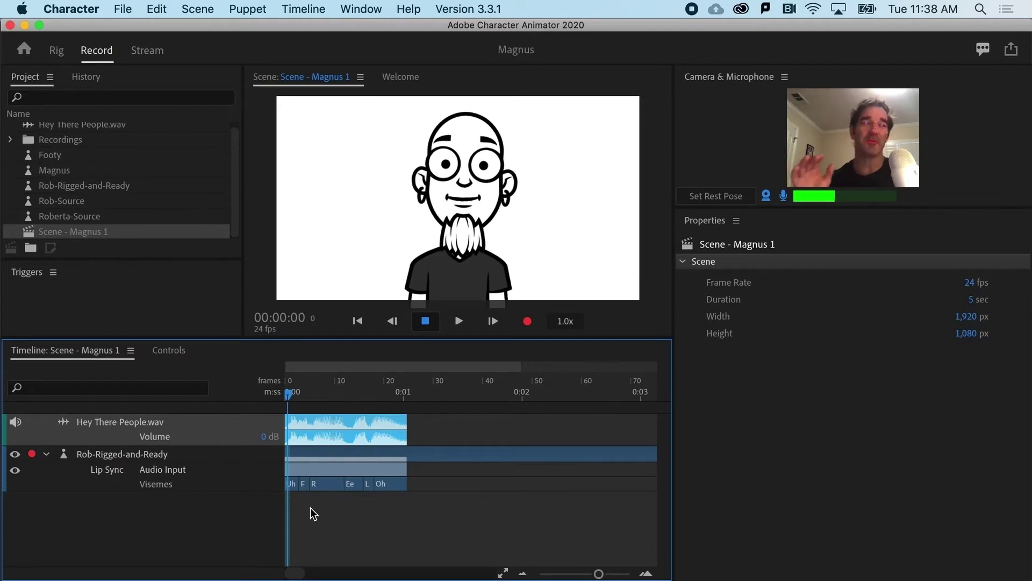
scroll(311, 508, up, 4)
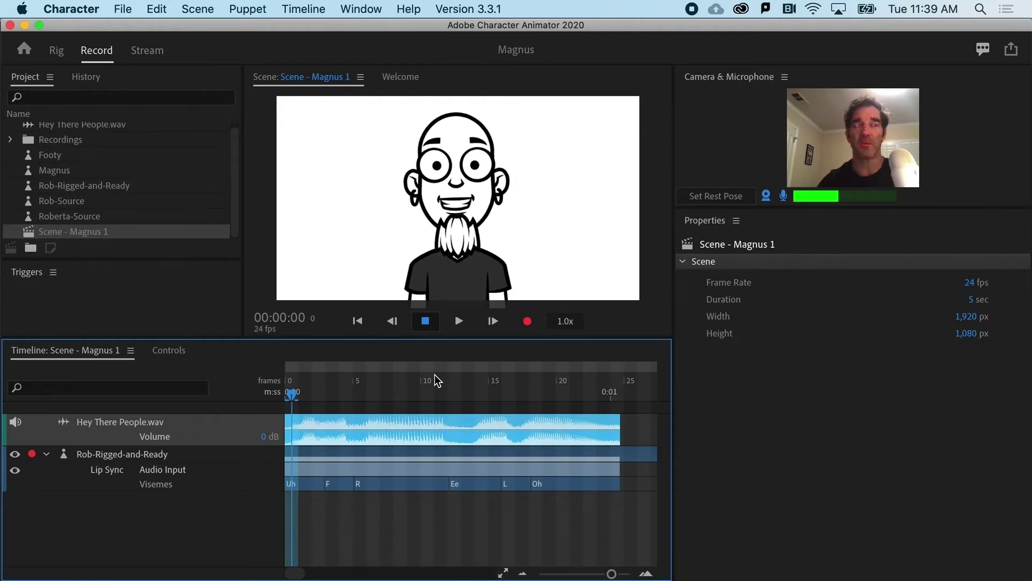
- Preview the lip sync at half playback speed, then return the playhead to the scene start
key(space)
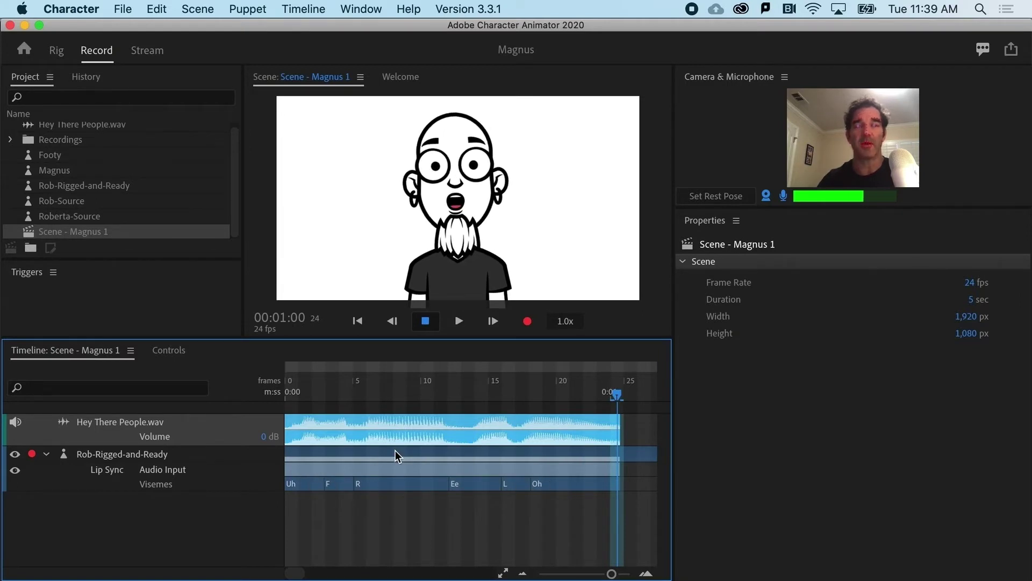
click(571, 322)
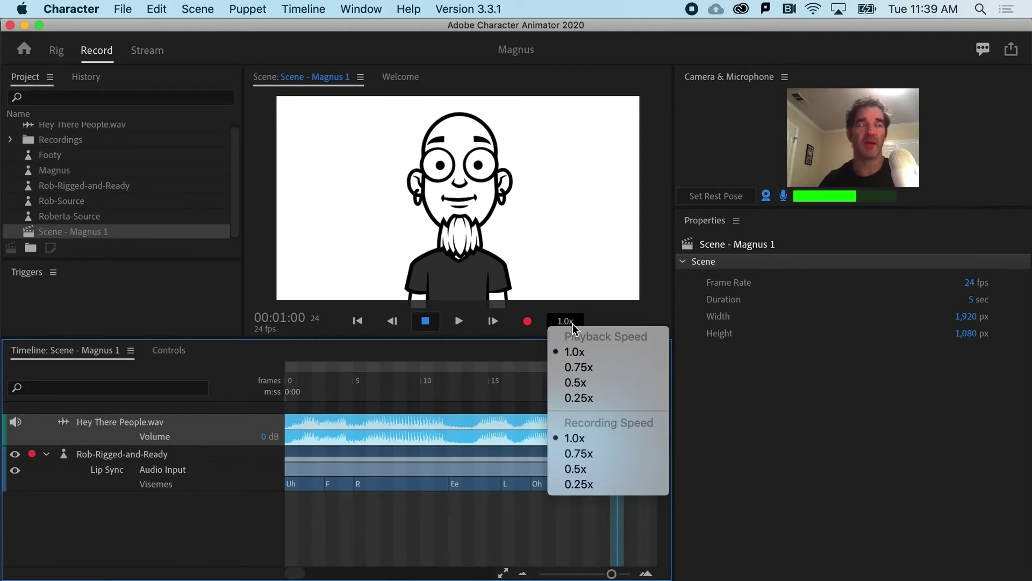
click(577, 382)
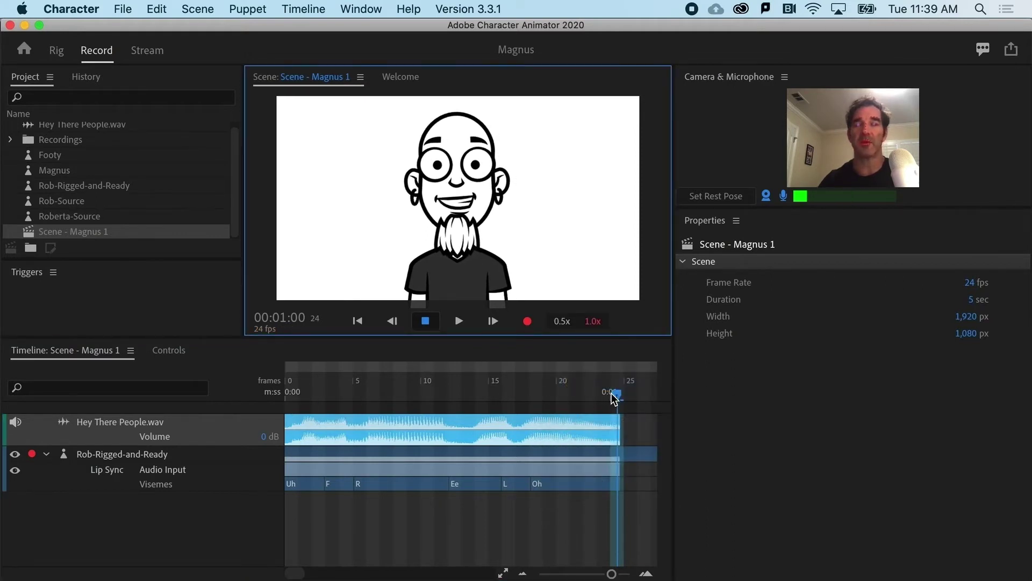
drag(613, 394, 257, 390)
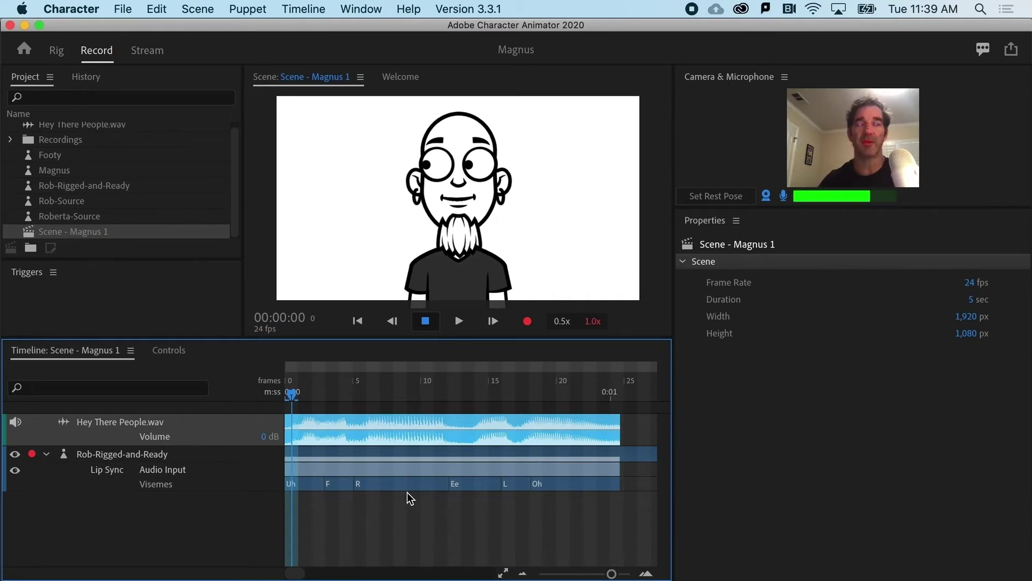
key(space)
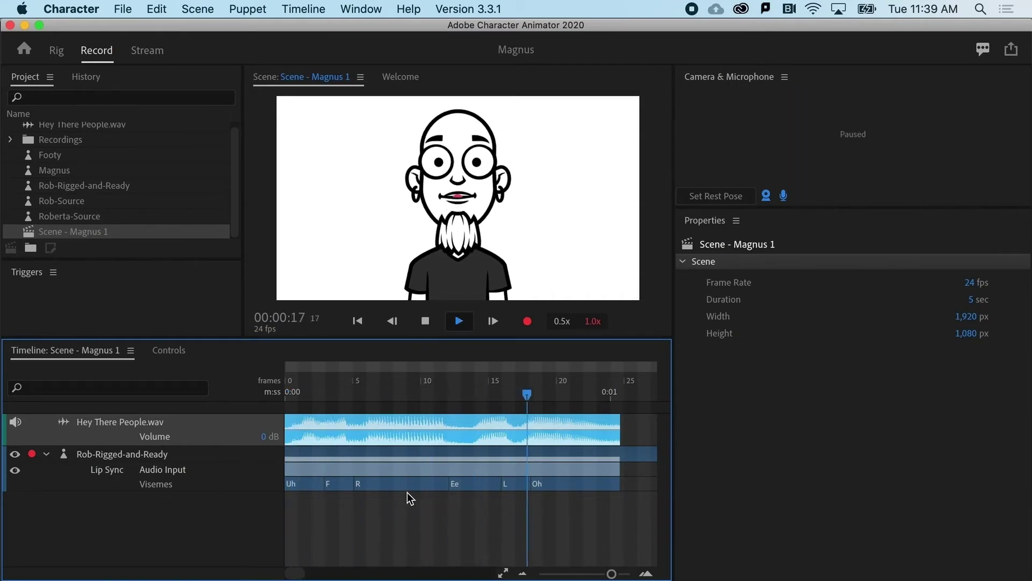
key(space)
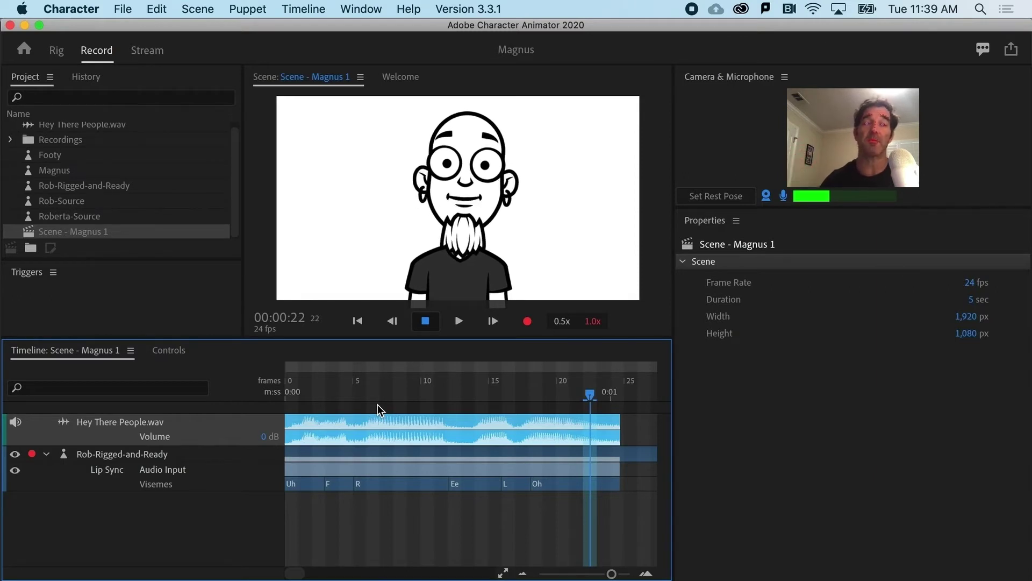
drag(306, 392, 266, 392)
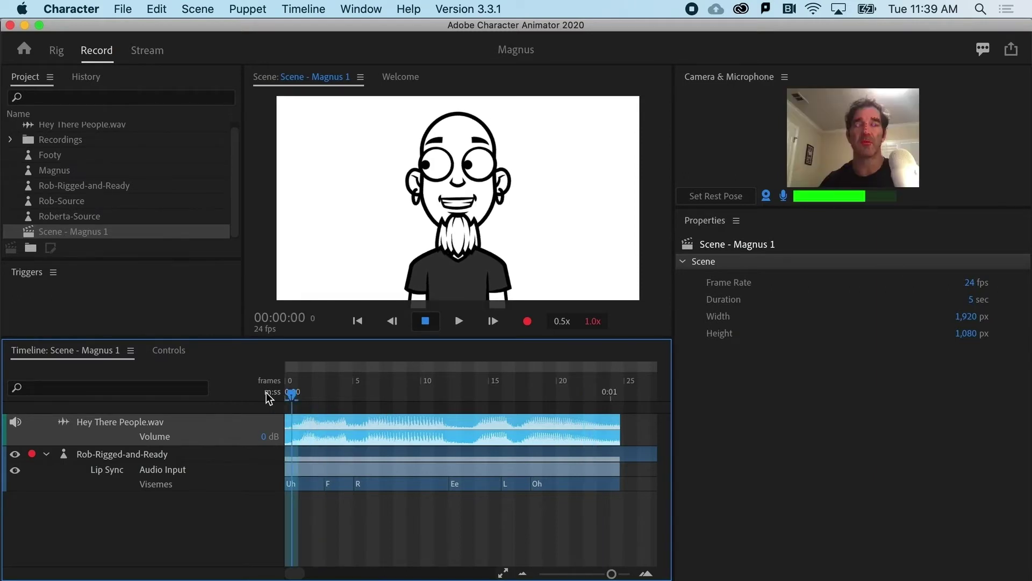
- Change the opening Uh viseme to D
click(321, 485)
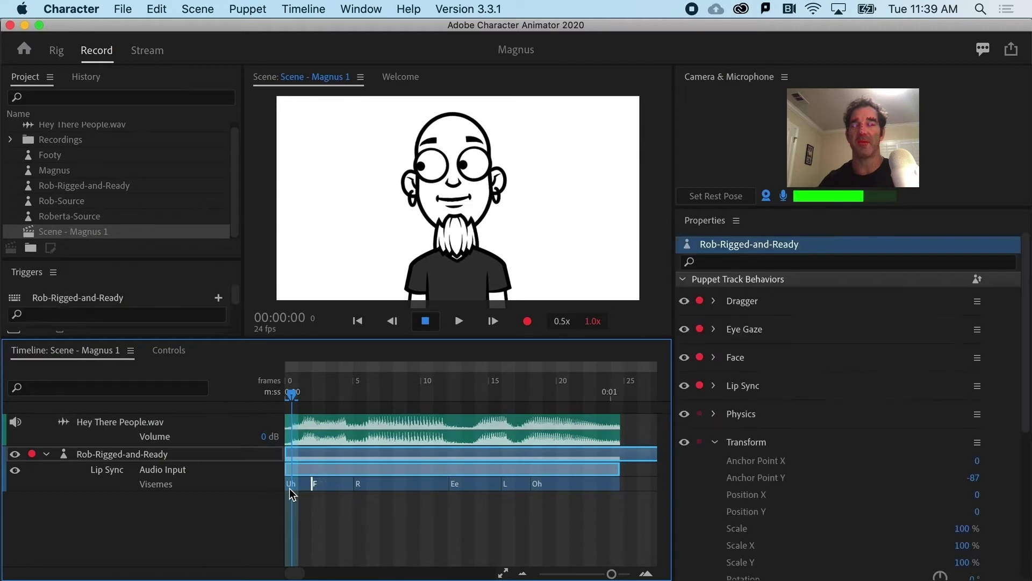
click(294, 484)
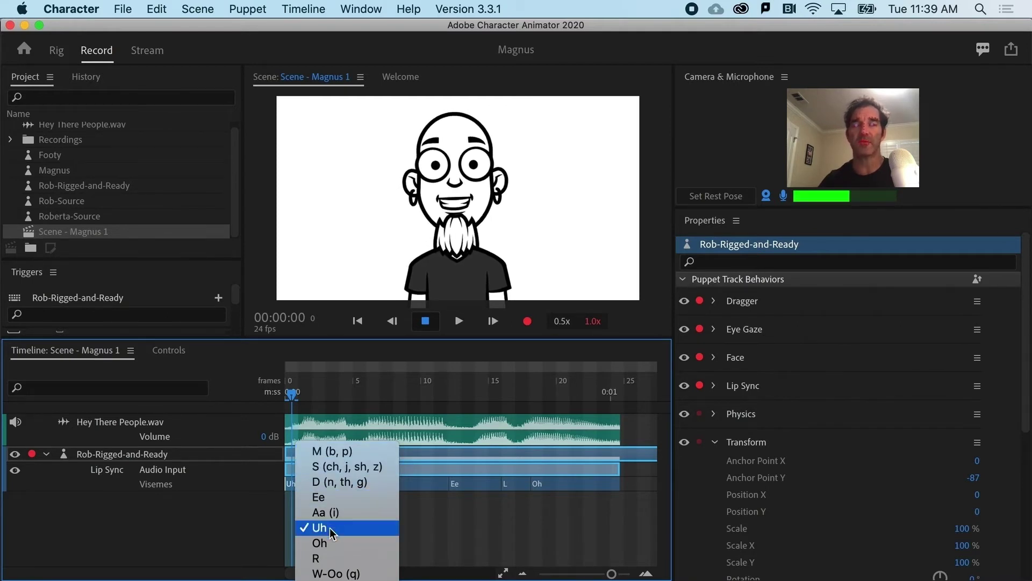
click(326, 484)
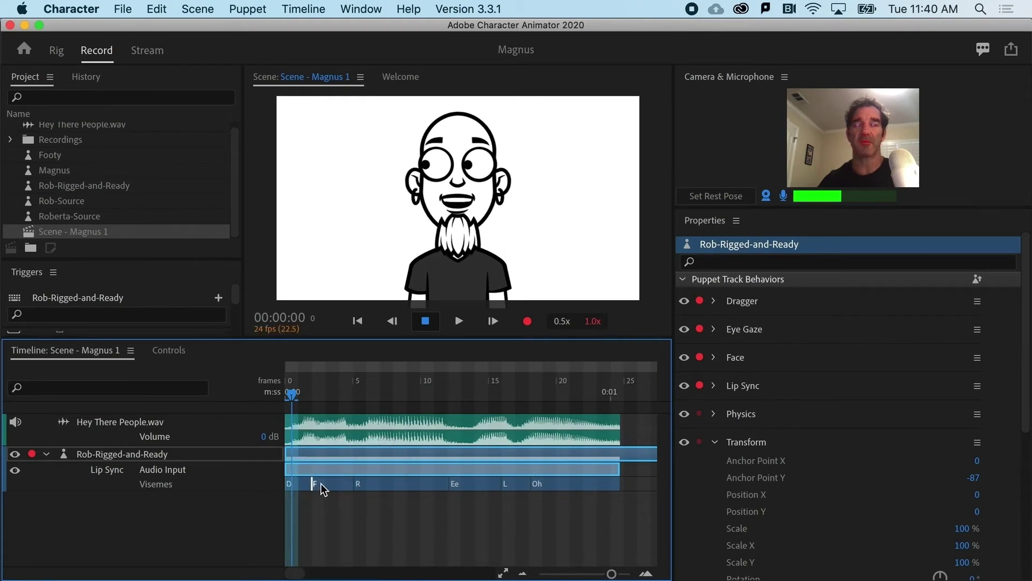
click(312, 399)
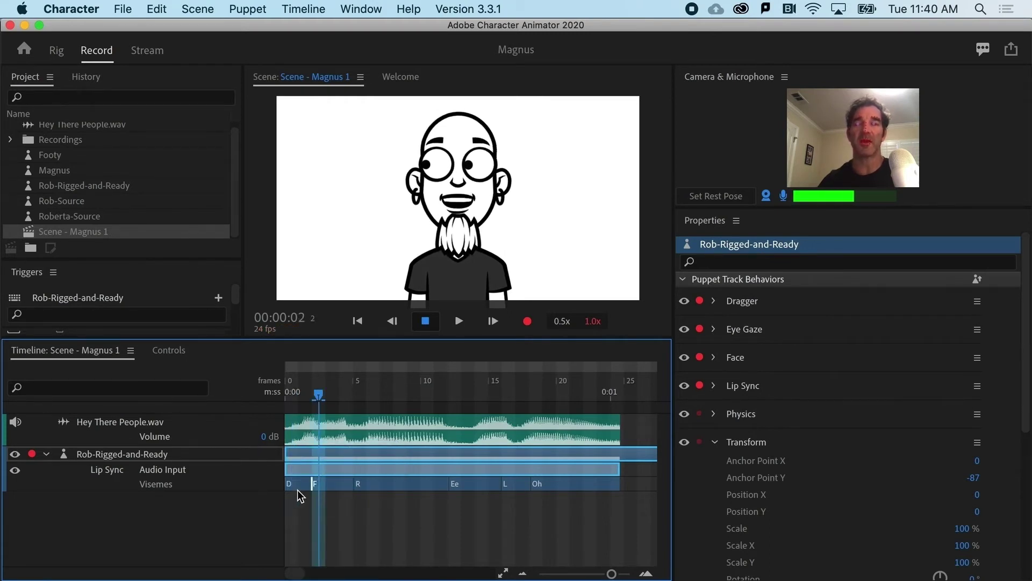
click(289, 399)
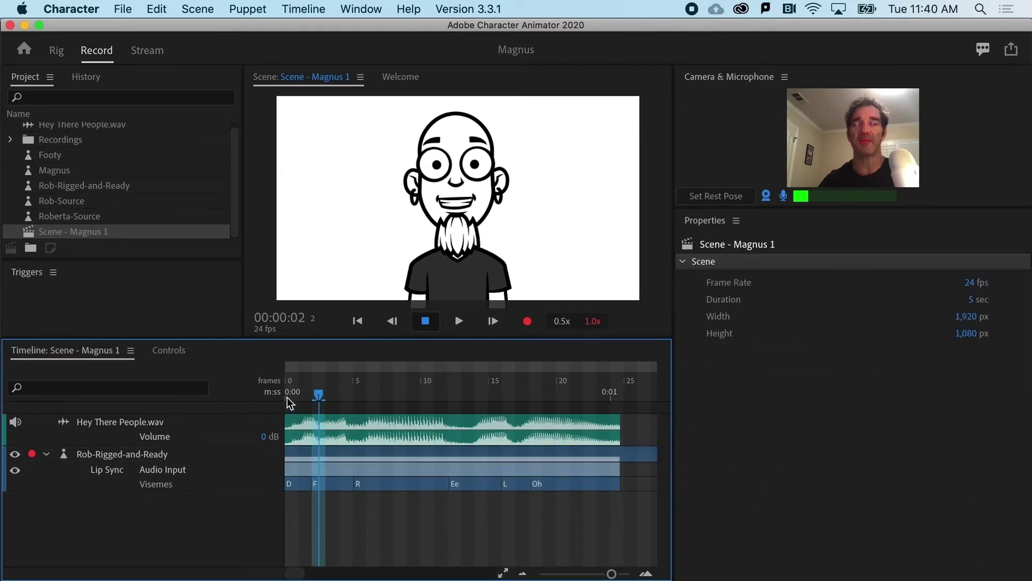
click(287, 395)
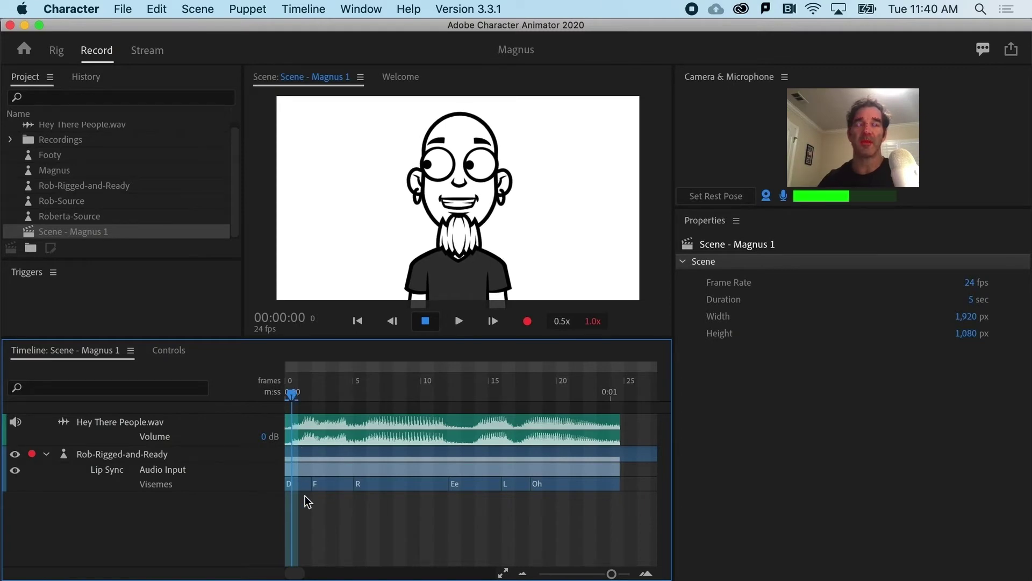
- Change the F viseme to Aa and play back the result
right_click(329, 485)
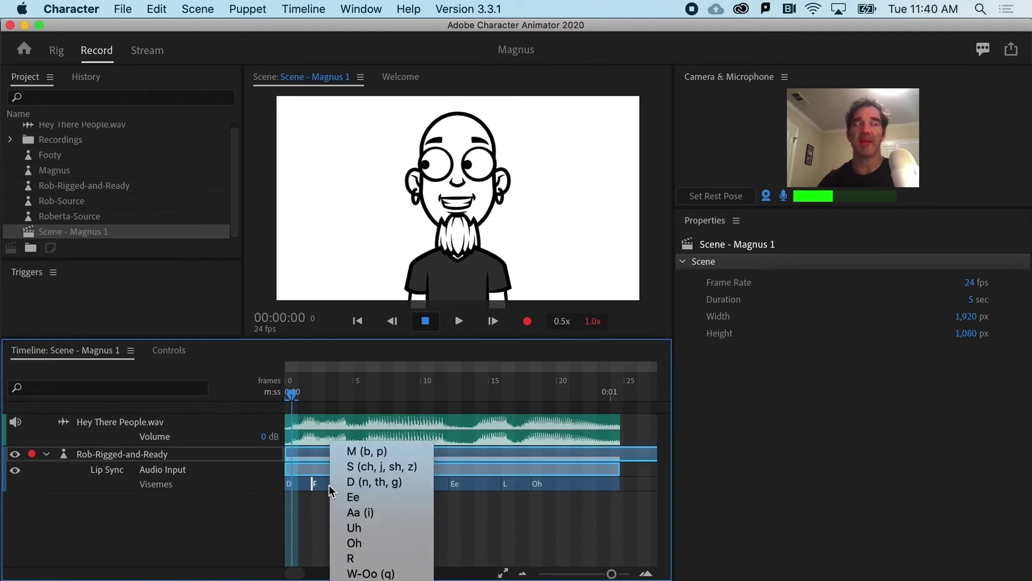
click(350, 511)
drag(321, 398, 344, 396)
key(space)
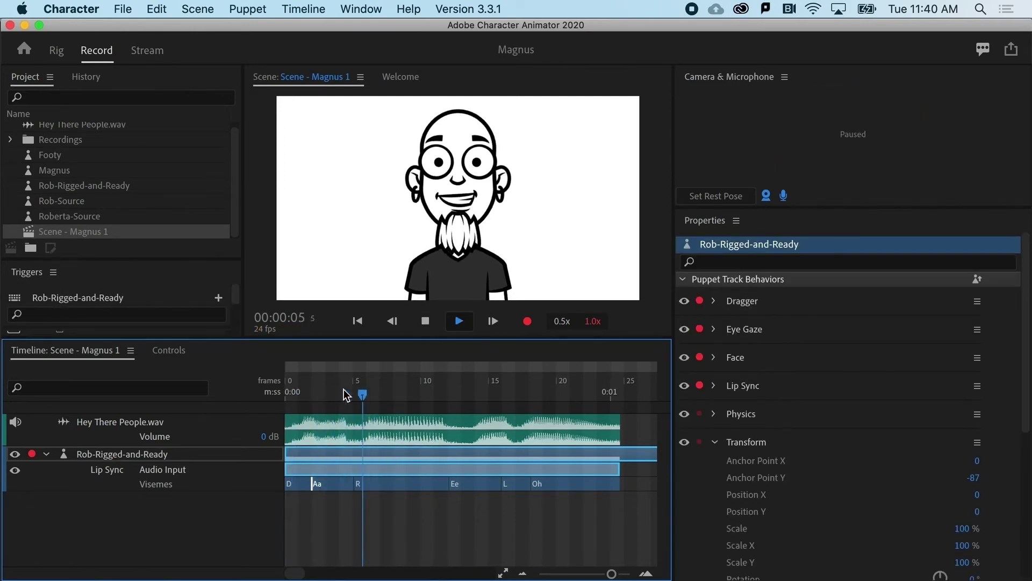
key(space)
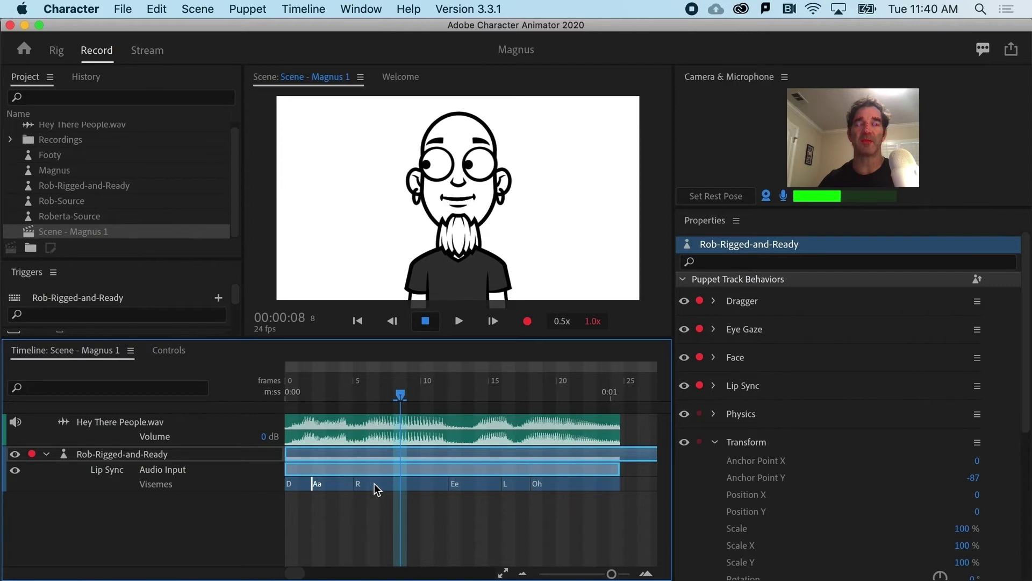
- Split the R viseme at frame 8, change its first section to L, and preview
click(374, 483)
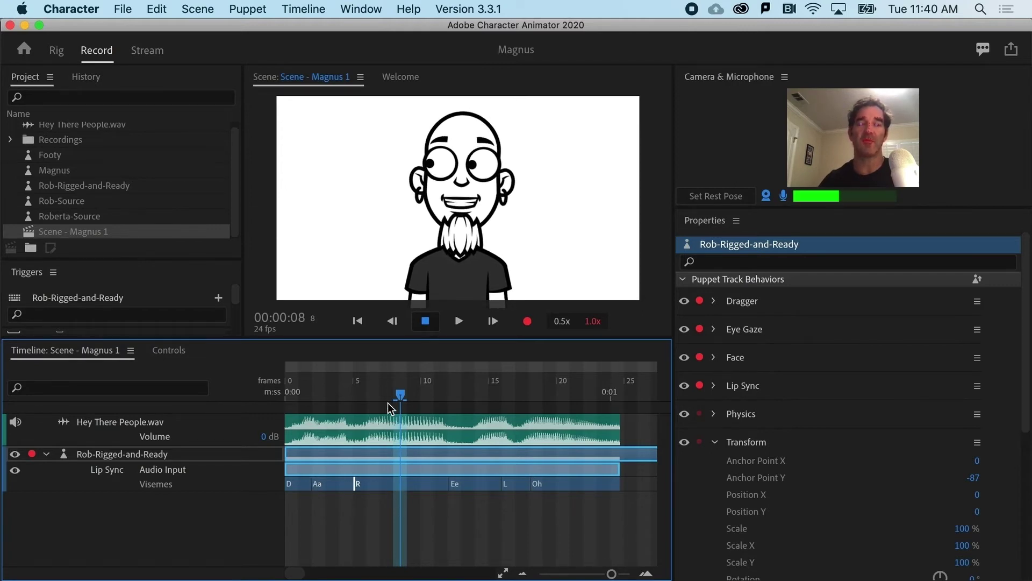
click(392, 486)
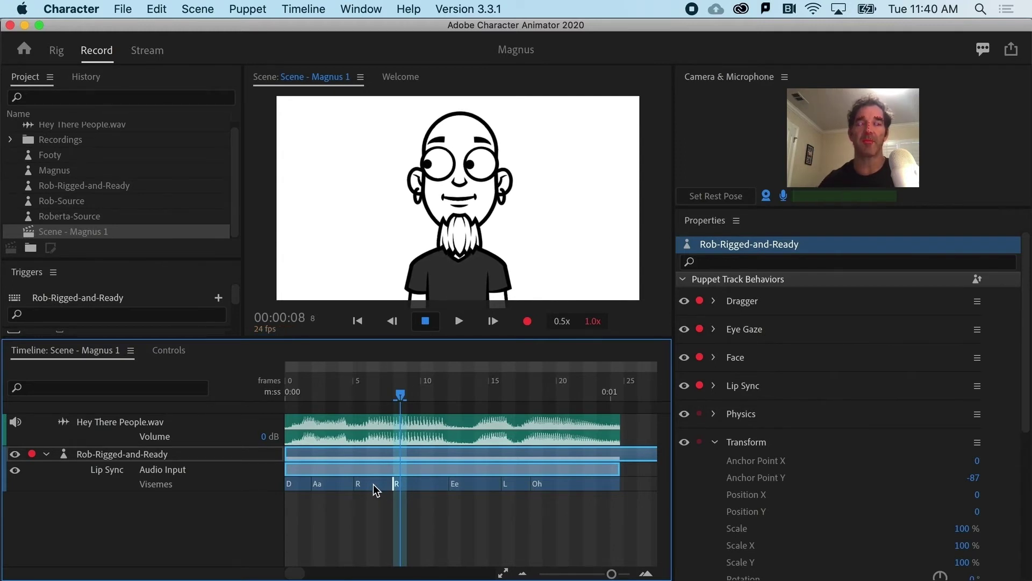
right_click(373, 484)
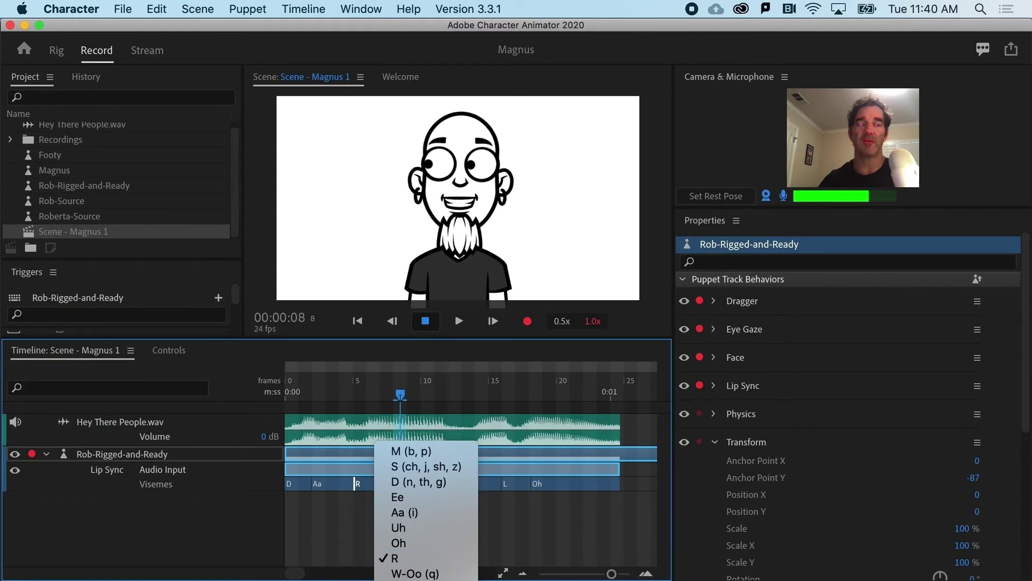
click(398, 571)
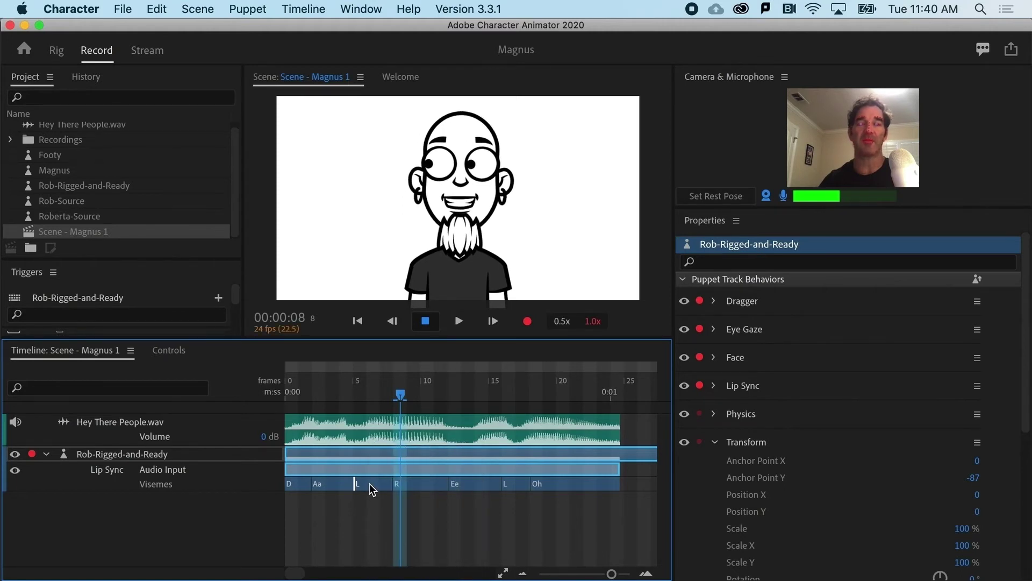
drag(361, 398, 257, 384)
key(space)
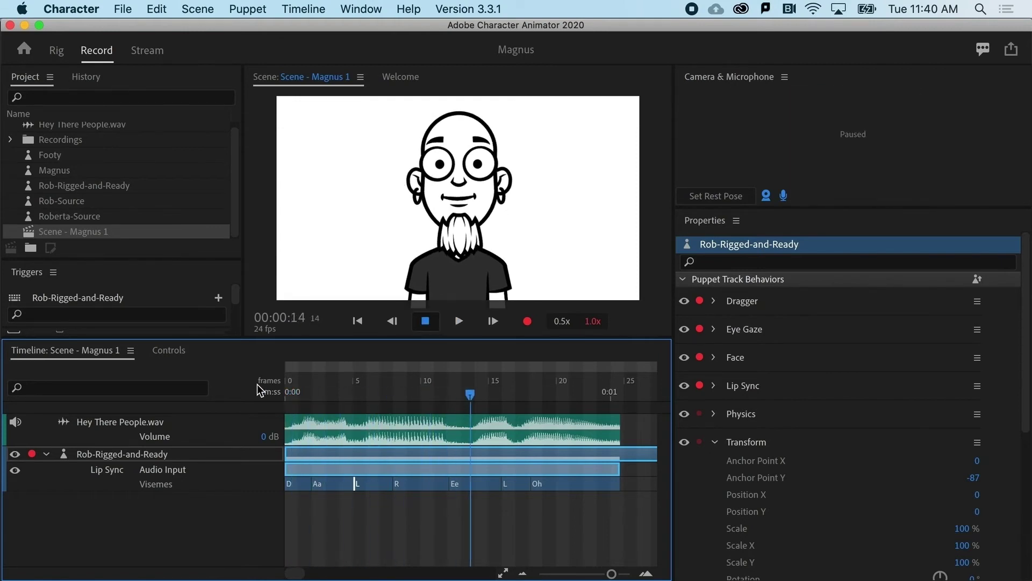
click(424, 399)
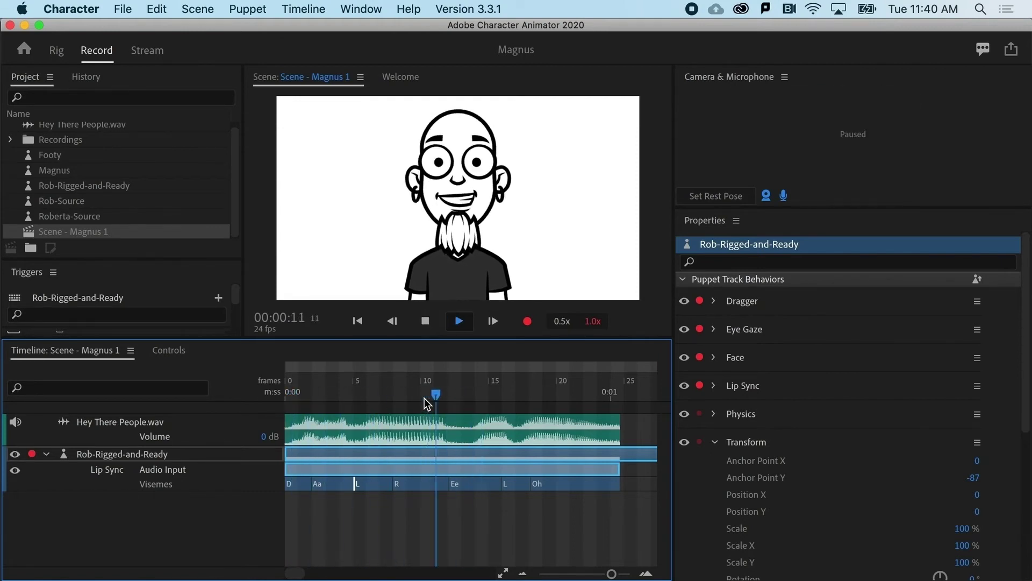
- Delete the Oh viseme and drag the Ee and L viseme starts later
click(481, 397)
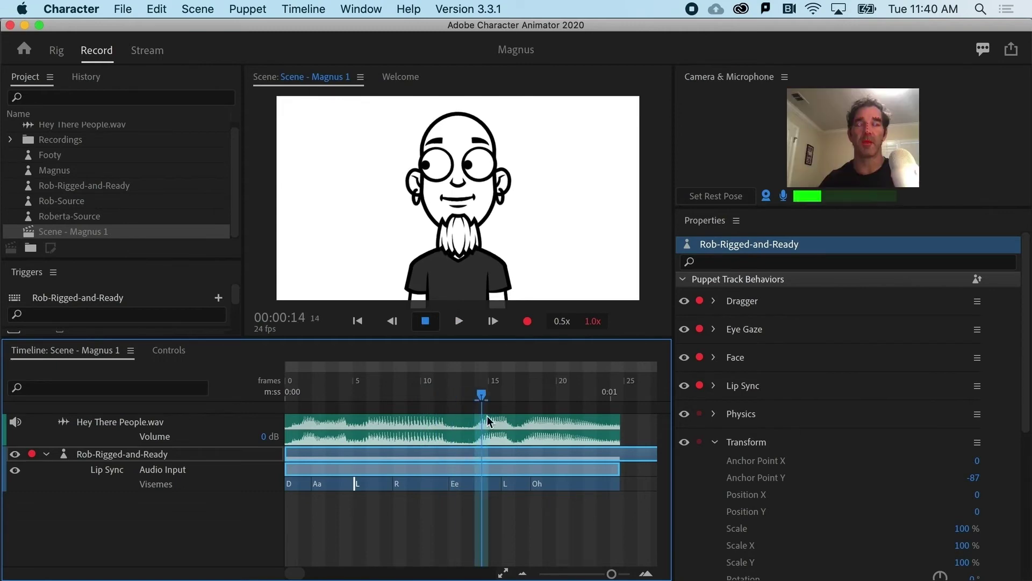
click(473, 393)
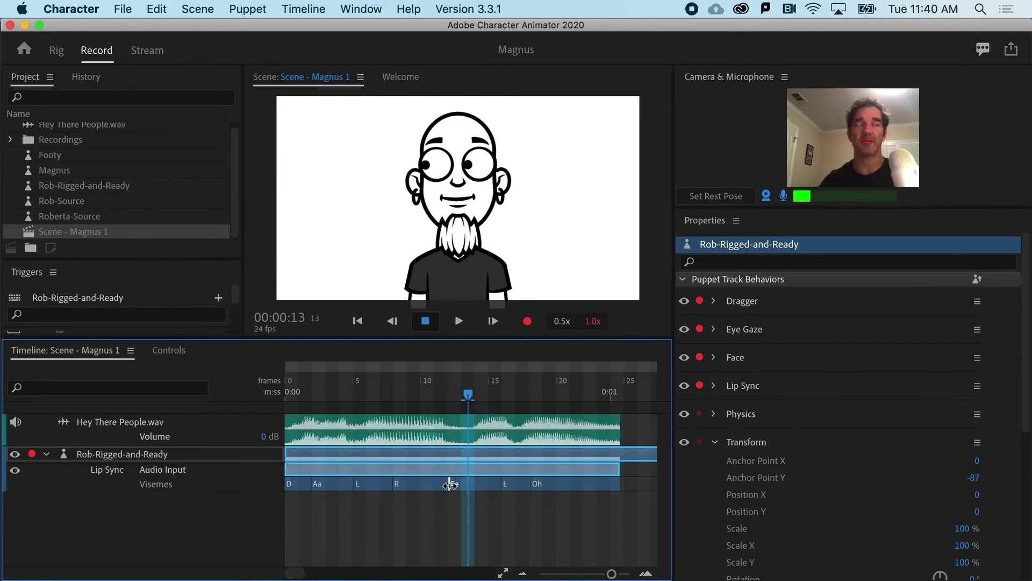
drag(450, 485, 473, 485)
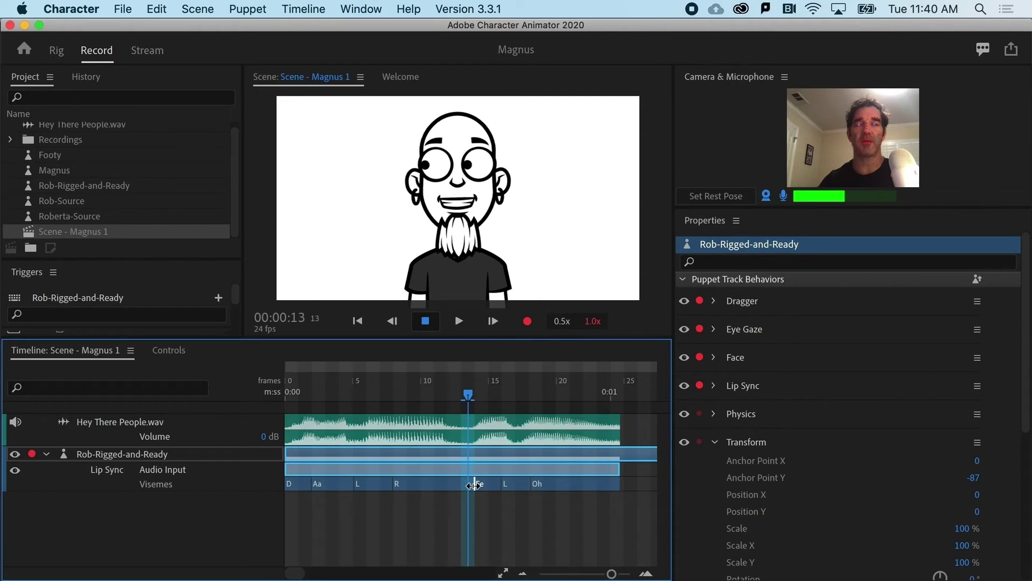
click(533, 484)
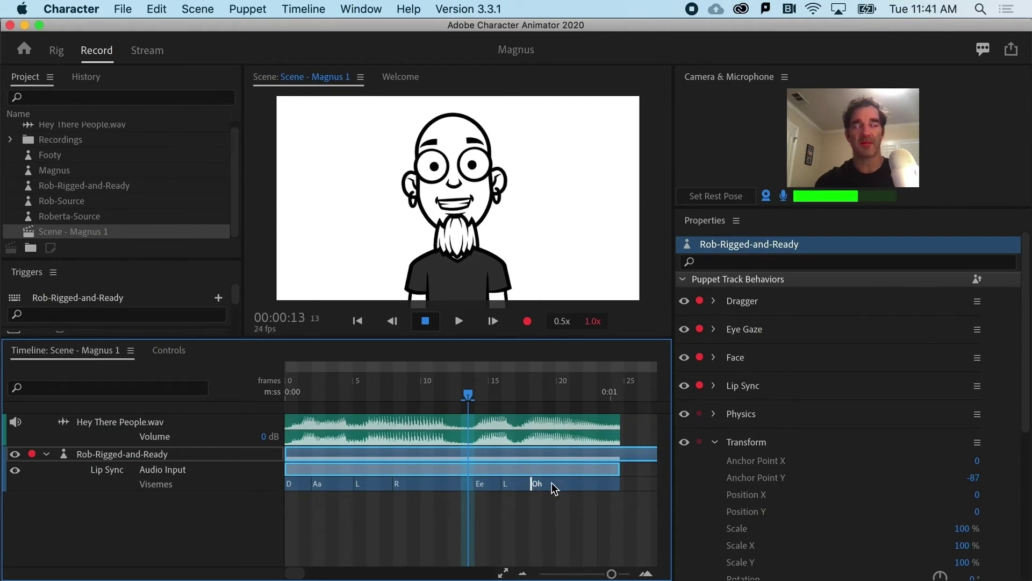
key(Delete)
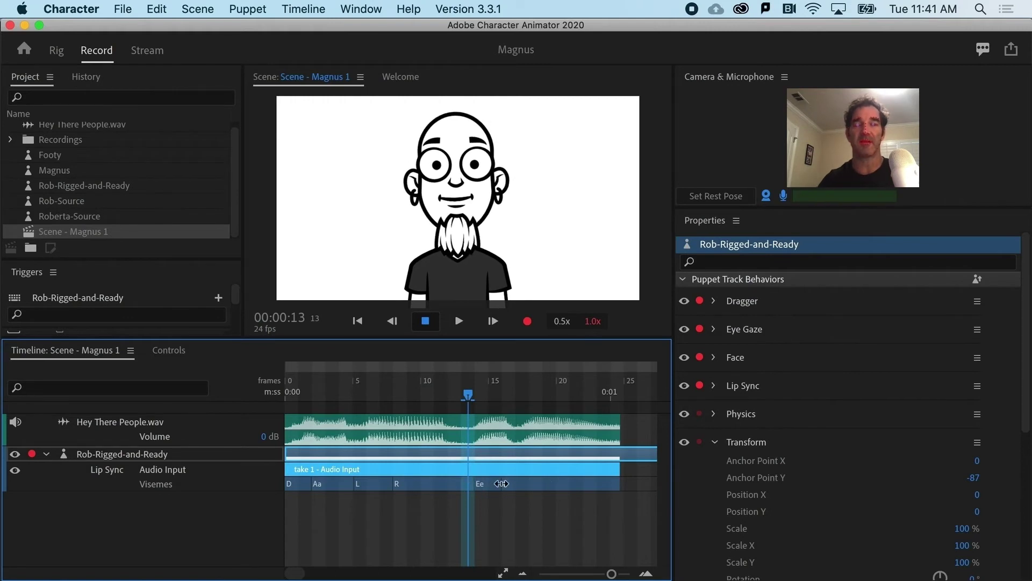
drag(502, 484, 515, 484)
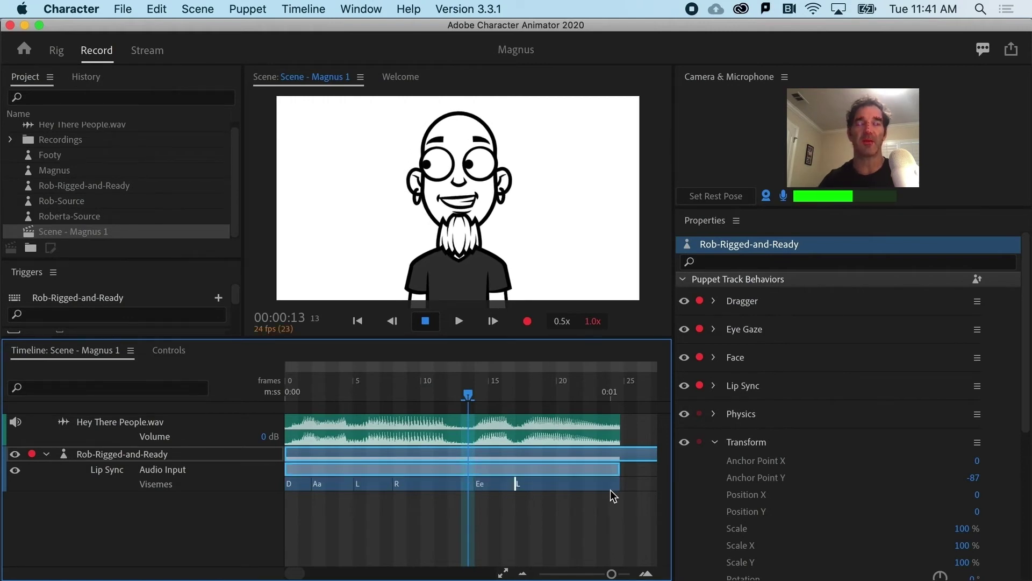
drag(515, 485, 529, 485)
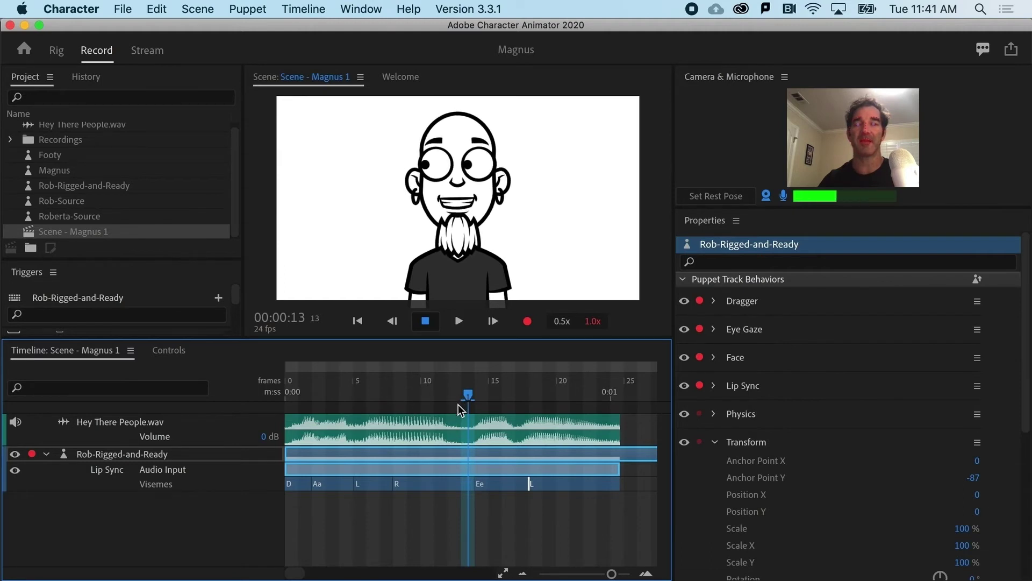
mouse_move(470, 402)
mouse_down()
mouse_move(512, 400)
mouse_move(471, 403)
mouse_up()
drag(473, 484, 492, 485)
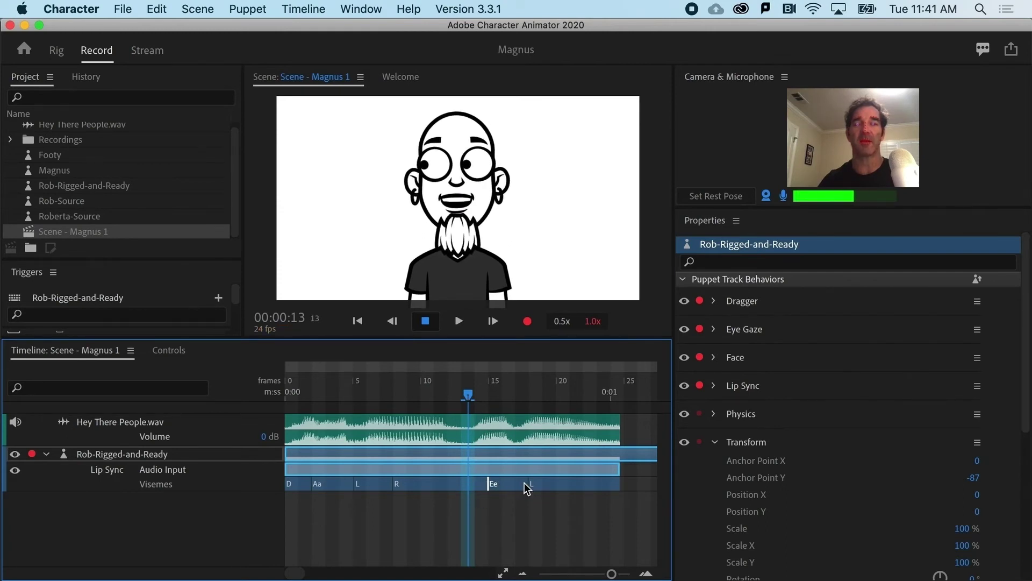
click(470, 481)
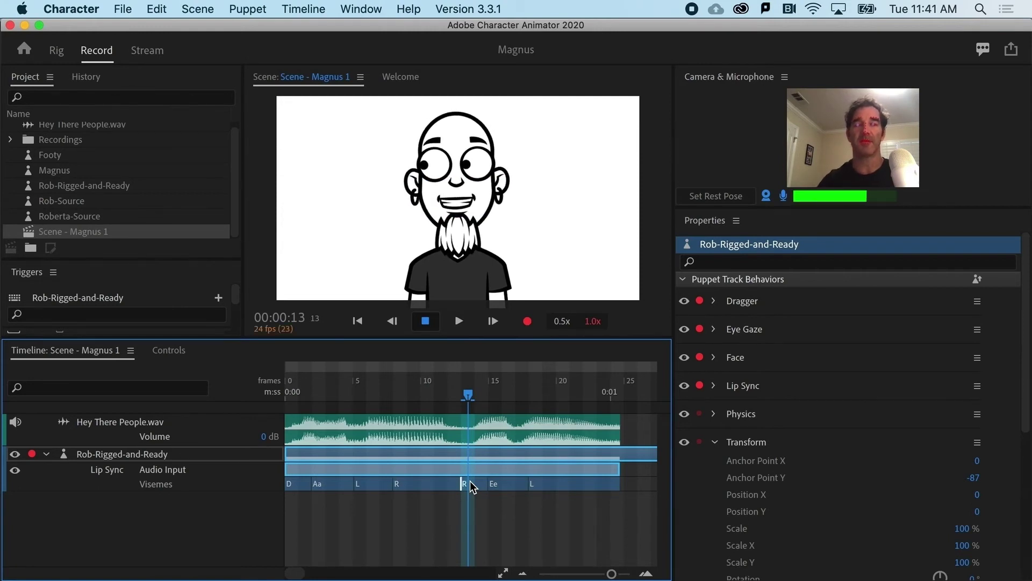
- Change the second R viseme to M (b, p) and play the corrected lip sync from frame 0
right_click(470, 481)
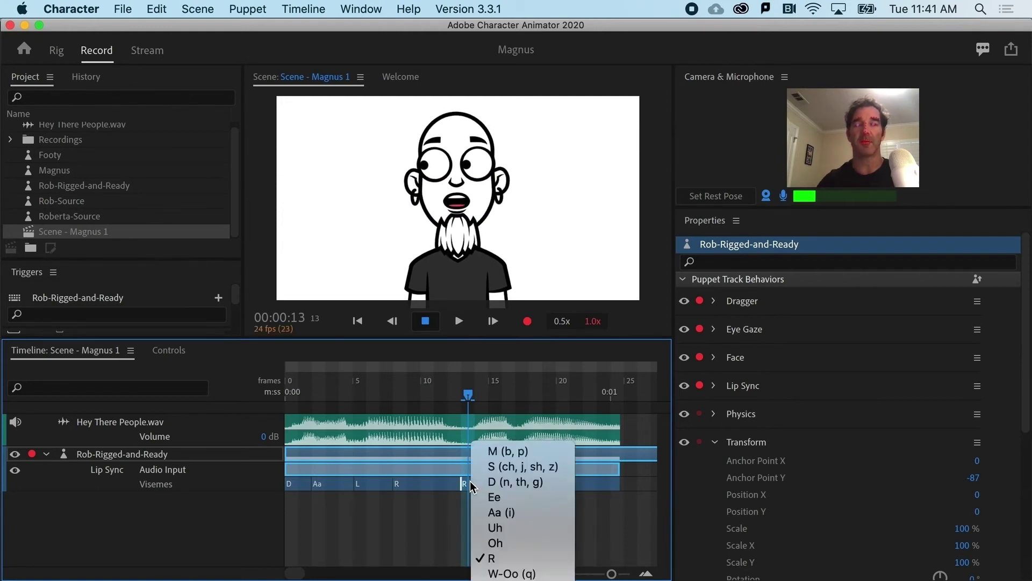
click(521, 453)
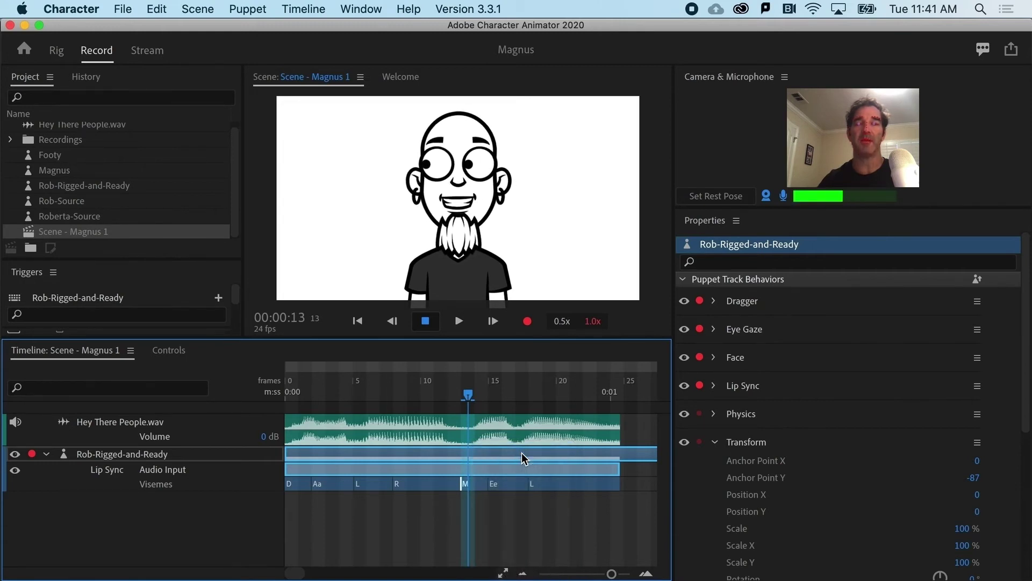
drag(470, 395, 262, 402)
key(space)
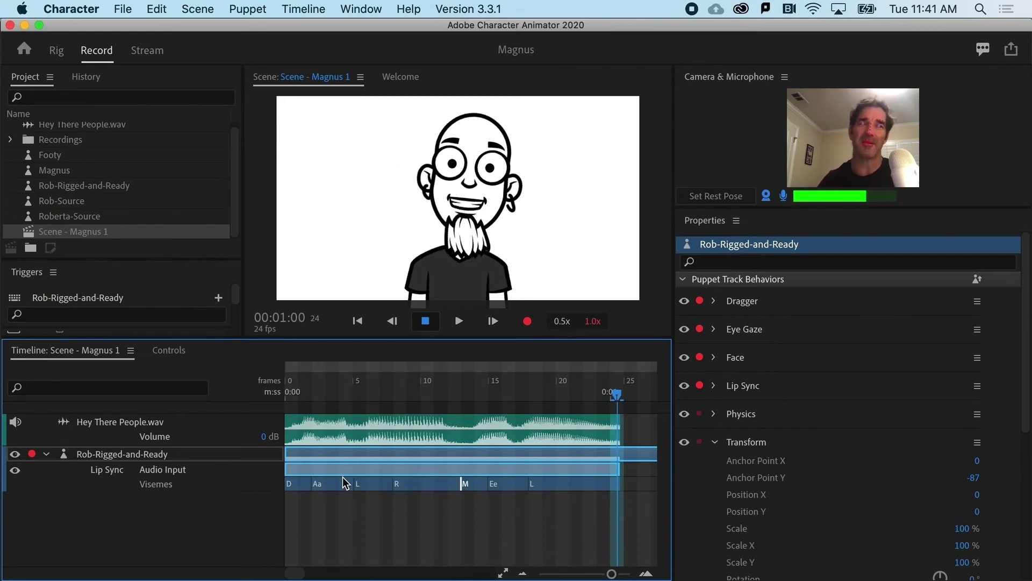
key(minus)
key(minus)
key(minus)
- Disarm Eye Gaze, Dragger and Face for recording, leaving Lip Sync armed
key(equal)
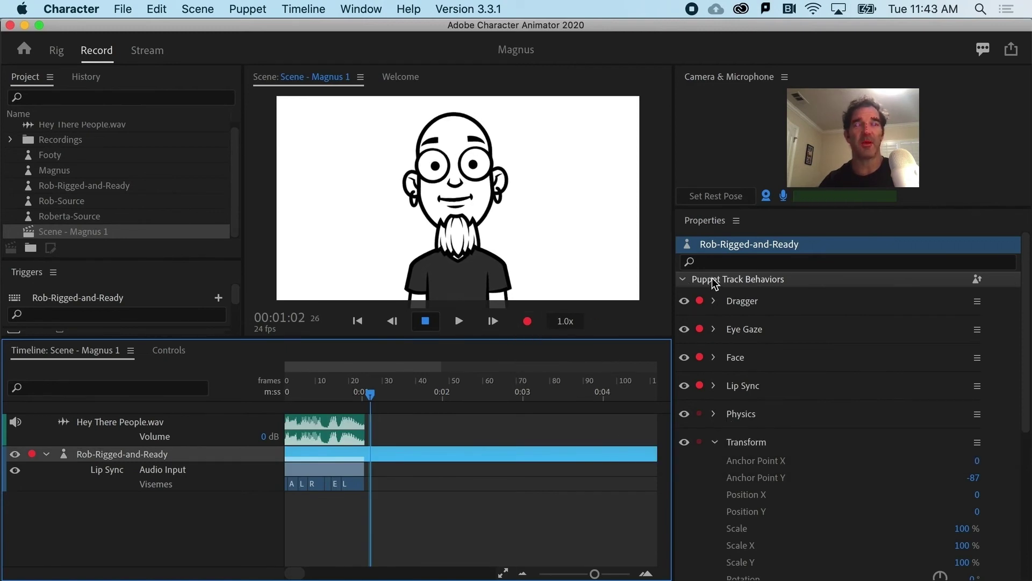
mouse_move(698, 463)
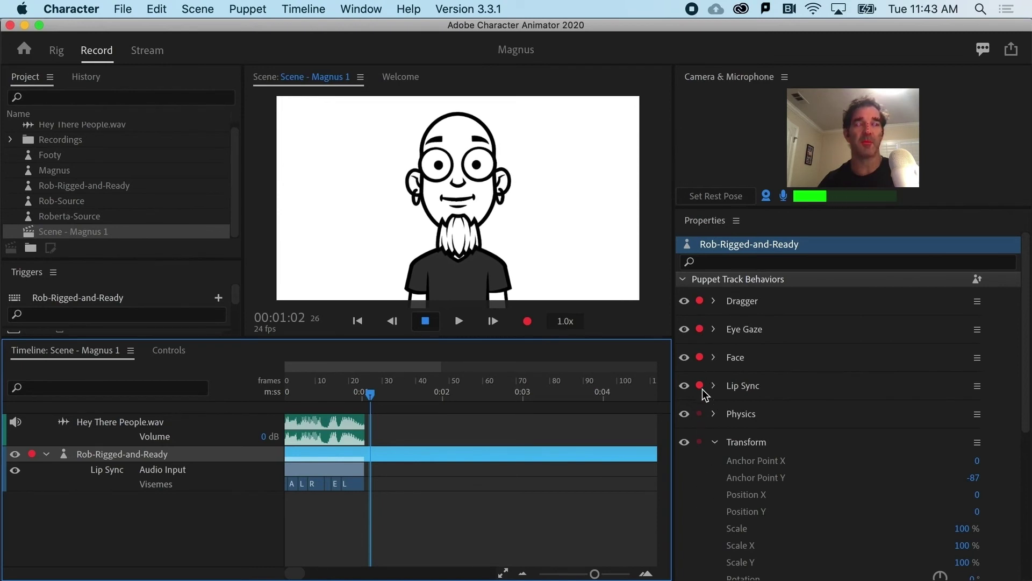
click(699, 329)
click(700, 300)
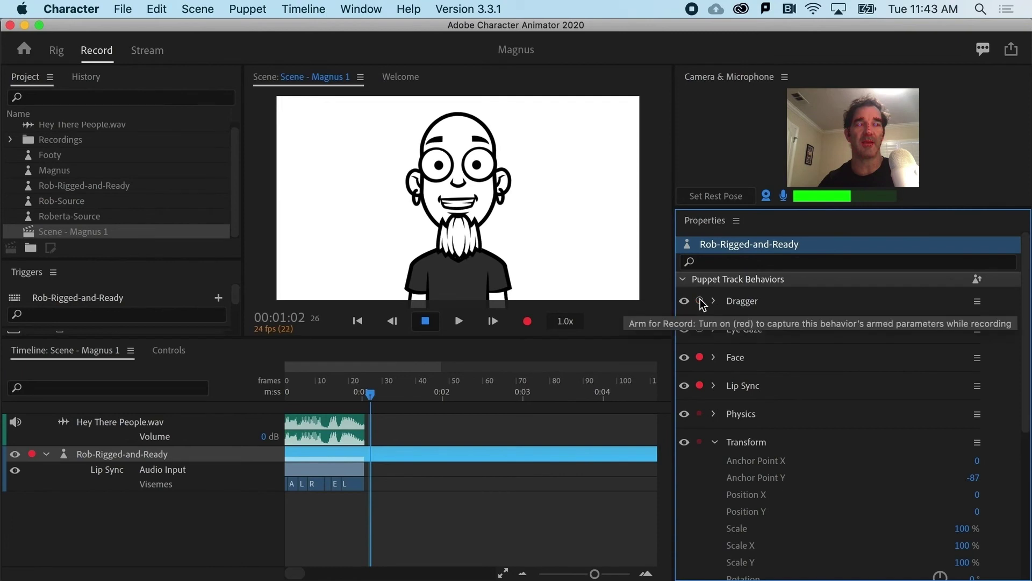
click(700, 357)
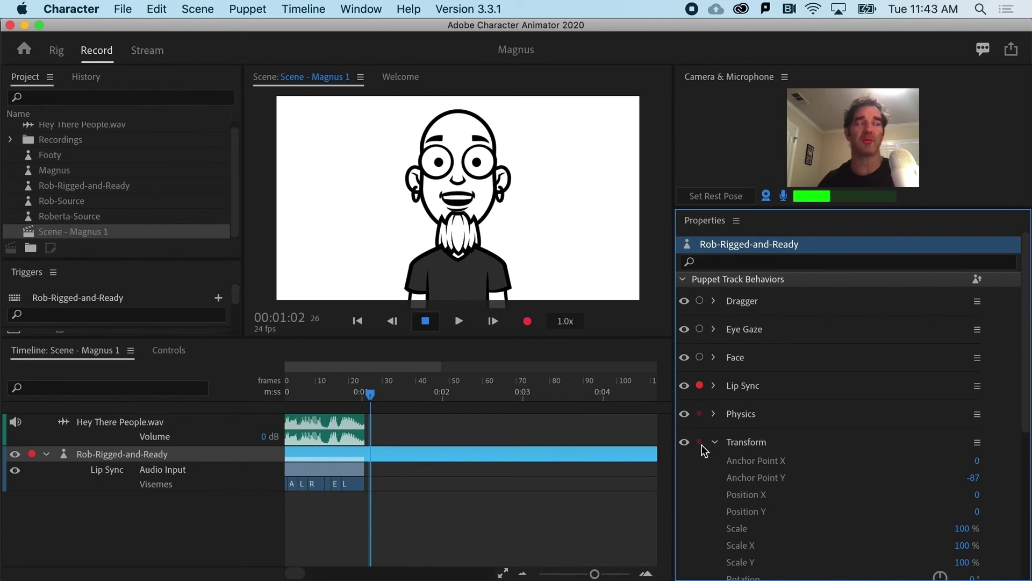
scroll(778, 496, down, 2)
scroll(777, 495, down, 10)
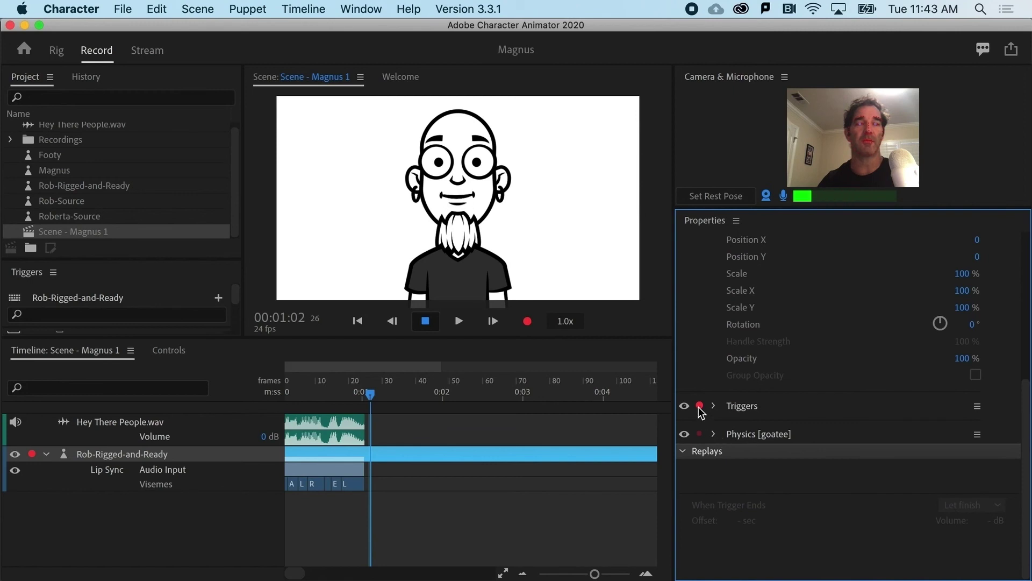
scroll(701, 411, up, 12)
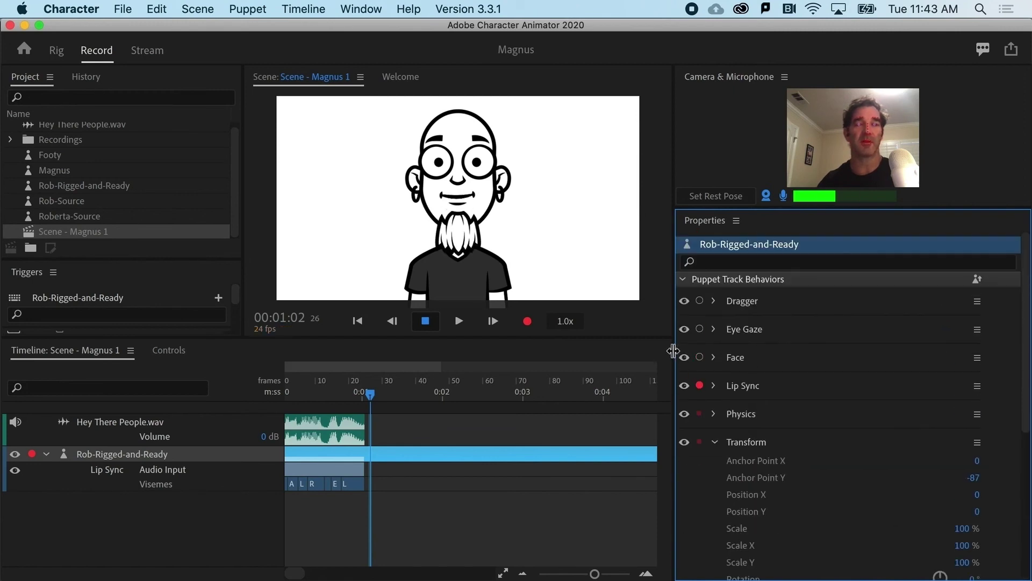
- Record a short live take 2, then play it back from about 0:01
click(525, 325)
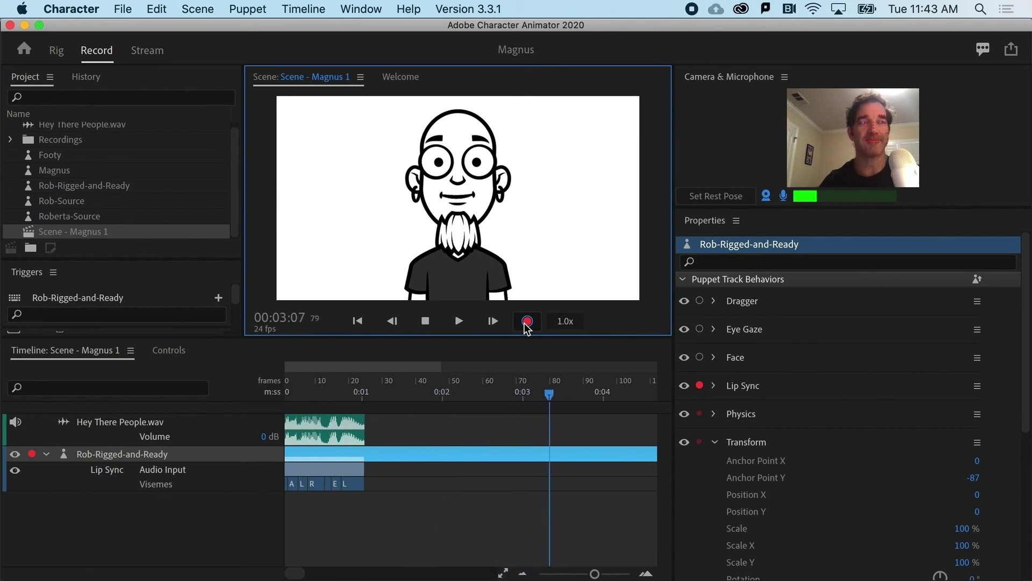
click(527, 322)
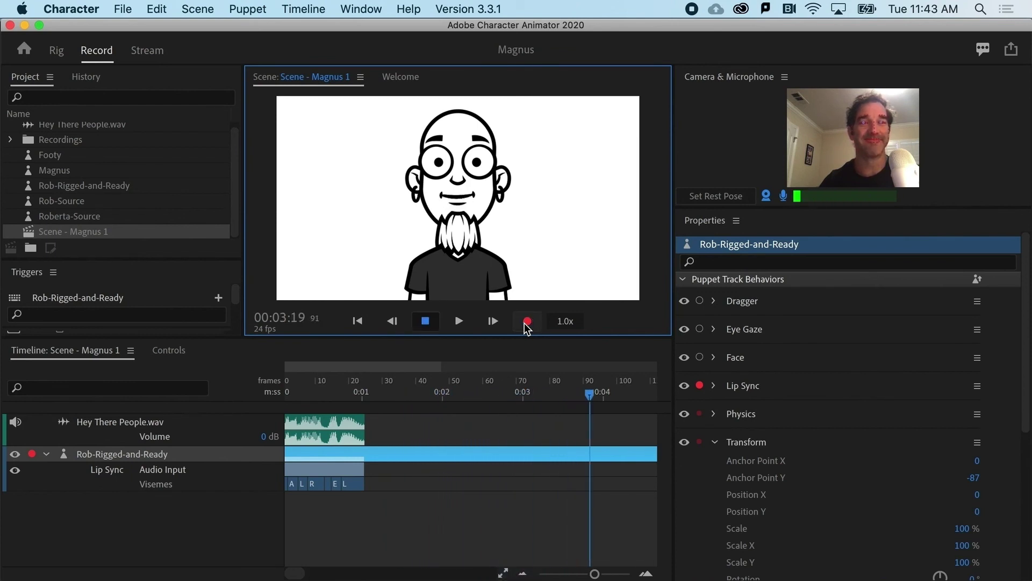
click(377, 385)
key(space)
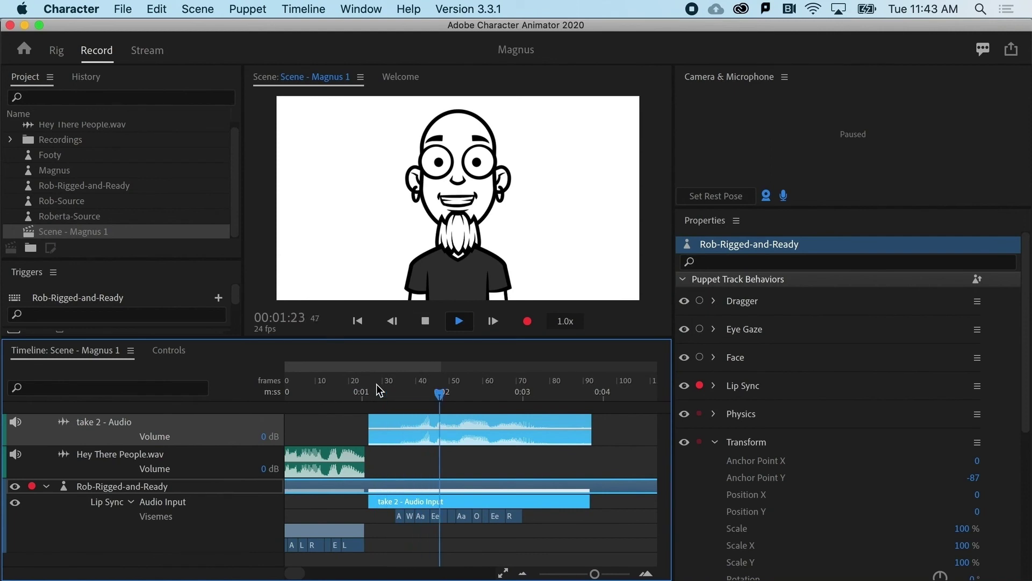
key(space)
- Change take 2's first Aa viseme to R and preview from frame 35
scroll(390, 529, up, 2)
scroll(389, 529, up, 3)
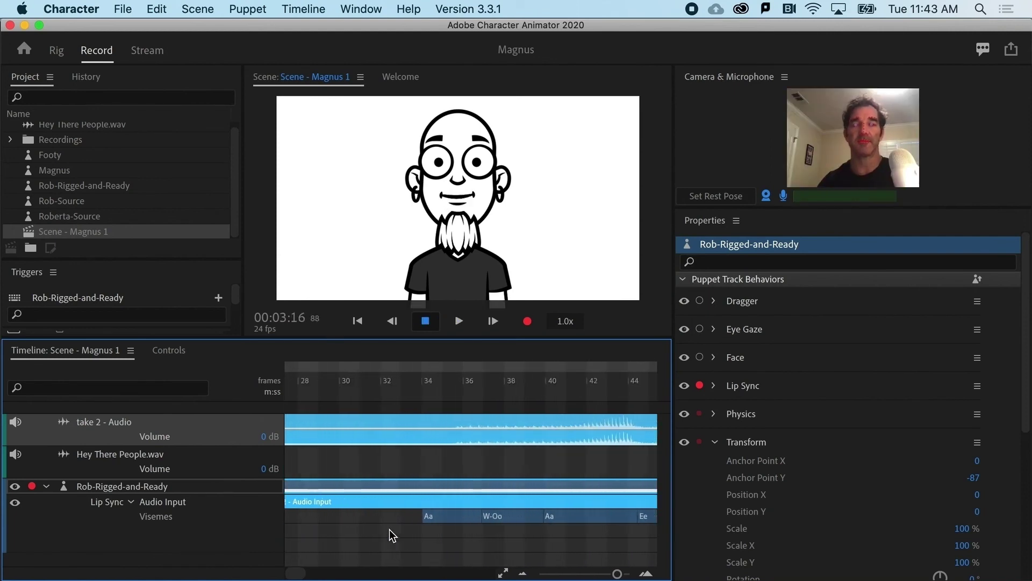
right_click(429, 517)
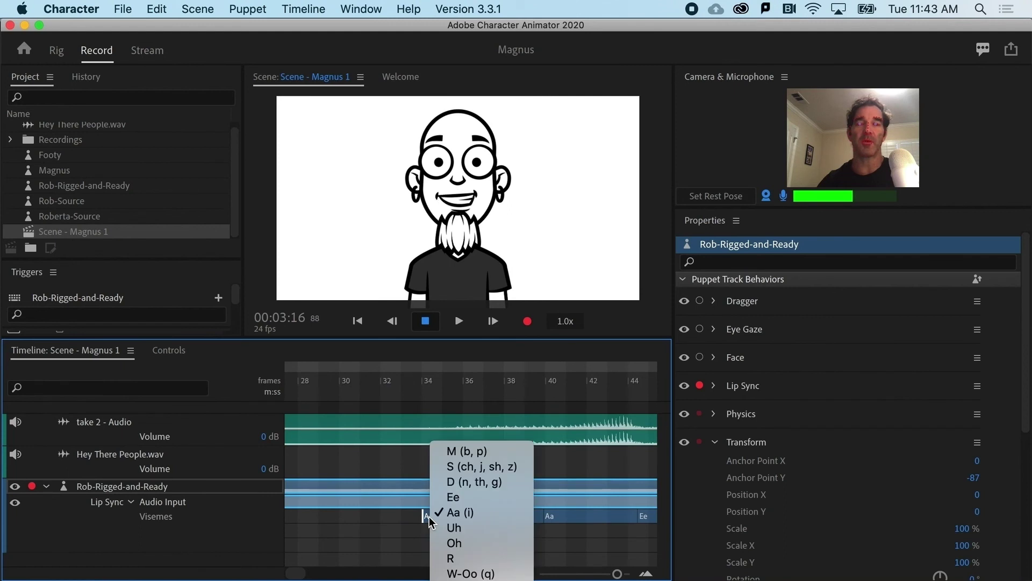
click(447, 558)
scroll(408, 411, down, 4)
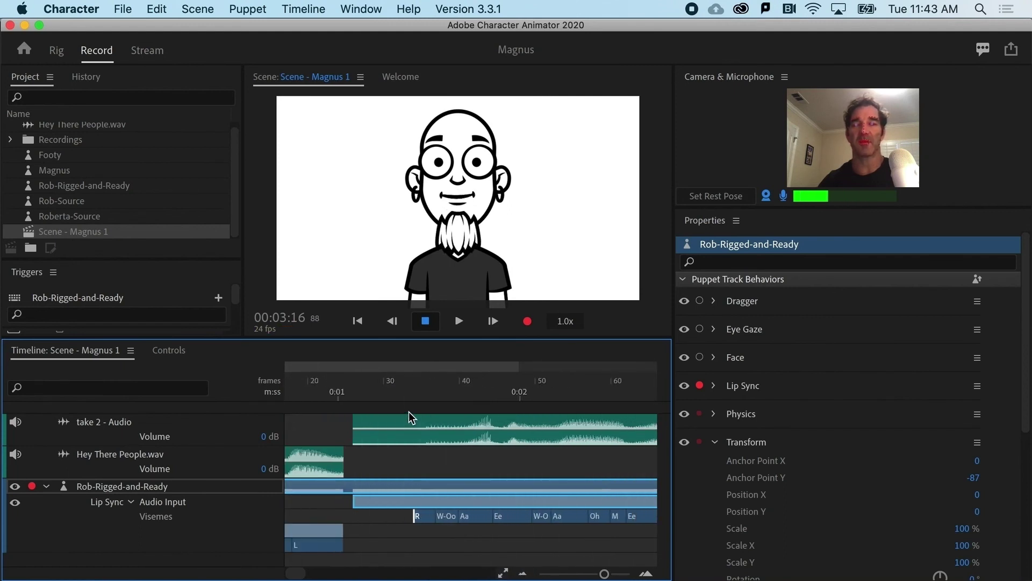
click(426, 396)
key(space)
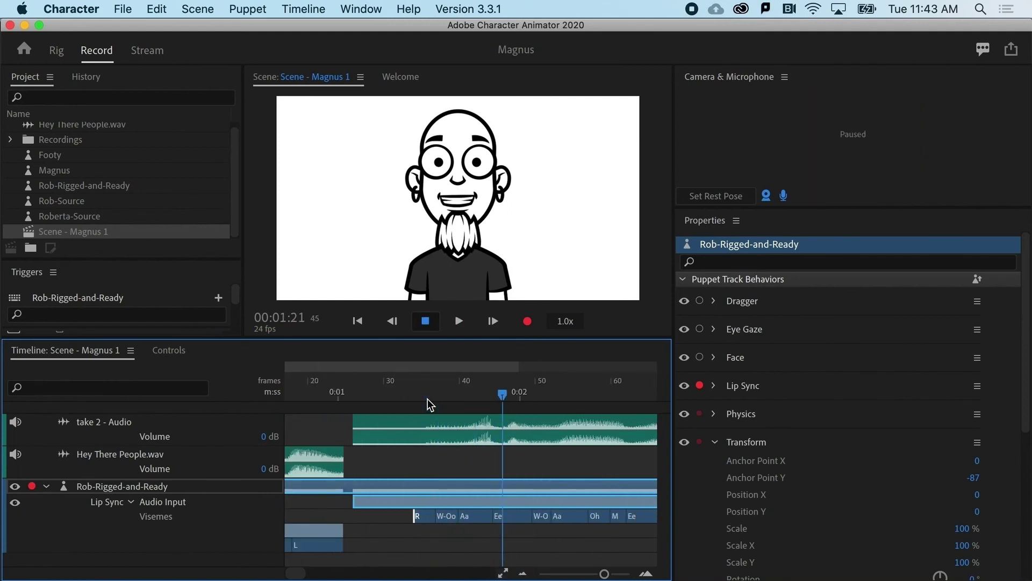
click(464, 394)
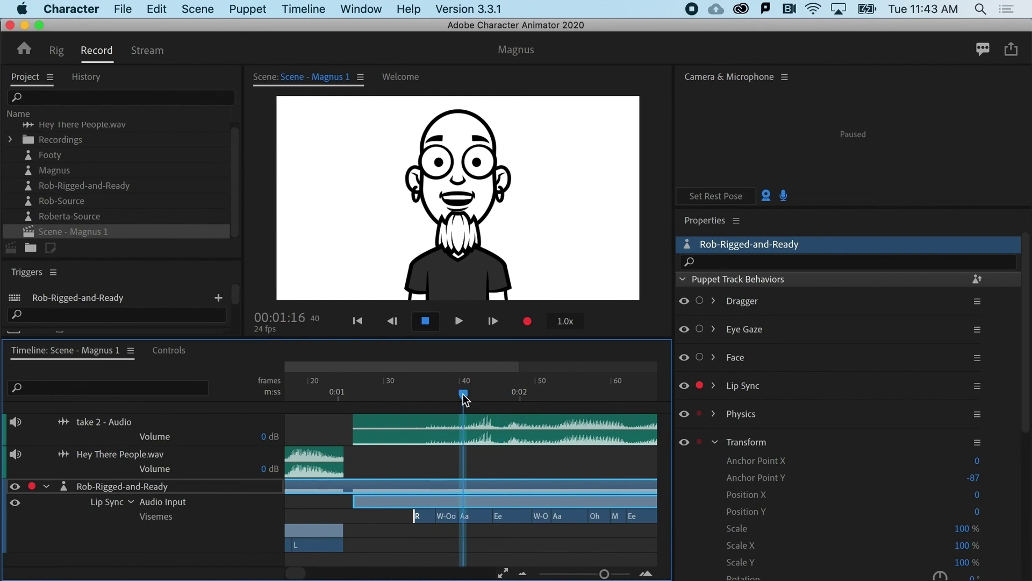
- Extend R over the W-Oo viseme and change the Ee viseme to D
click(450, 515)
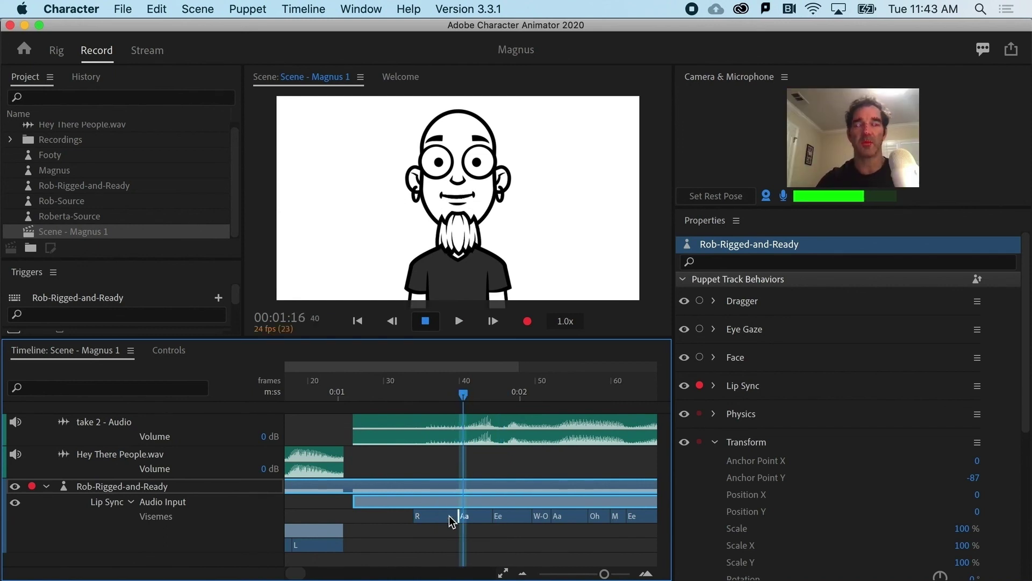
drag(449, 515, 463, 519)
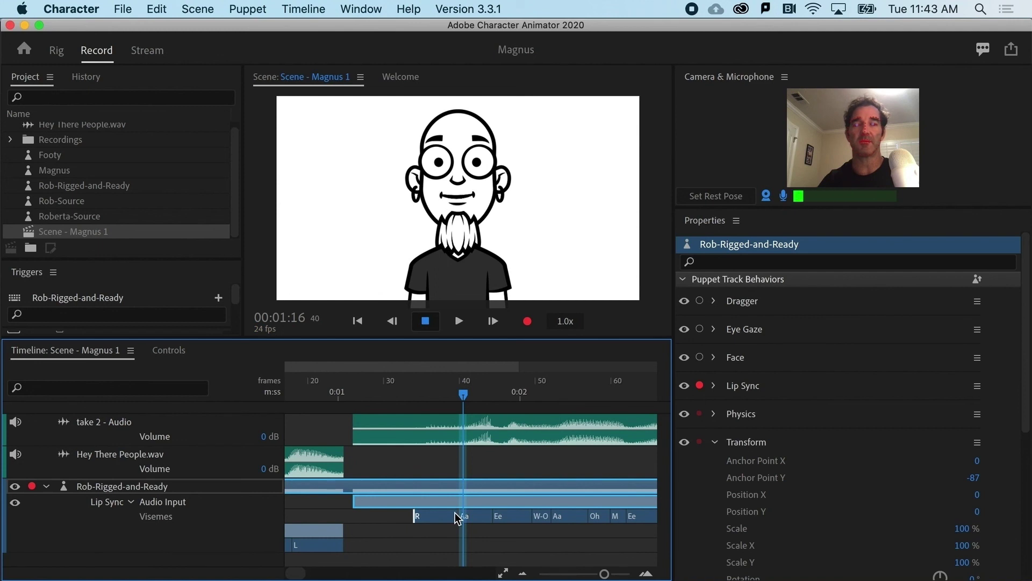
right_click(475, 522)
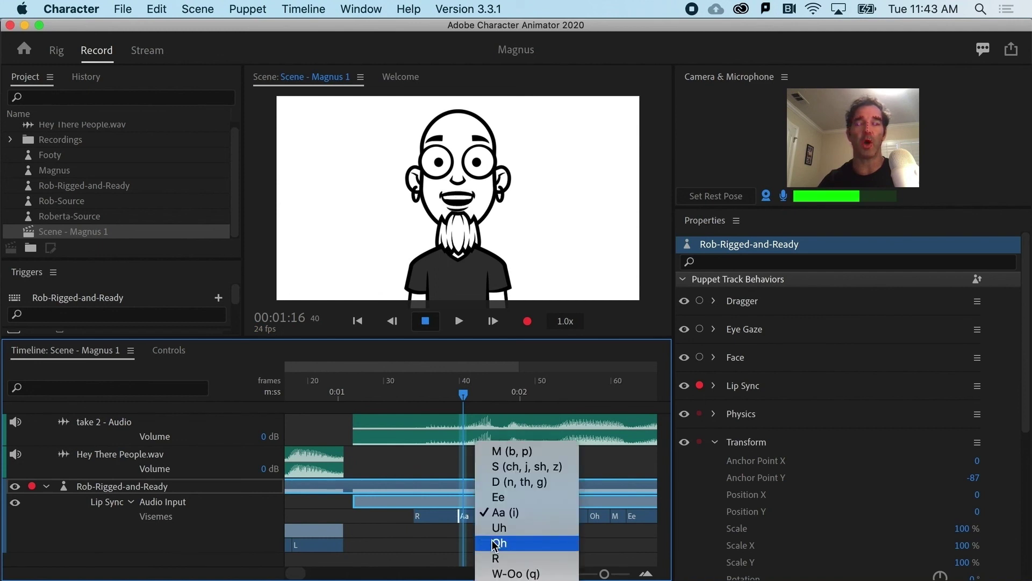
click(470, 522)
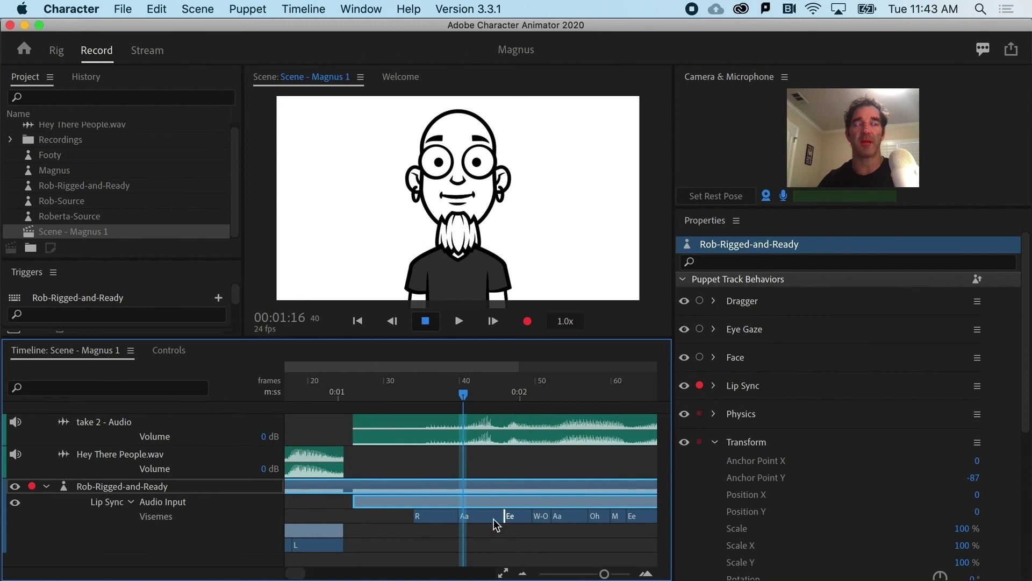
click(417, 513)
click(514, 521)
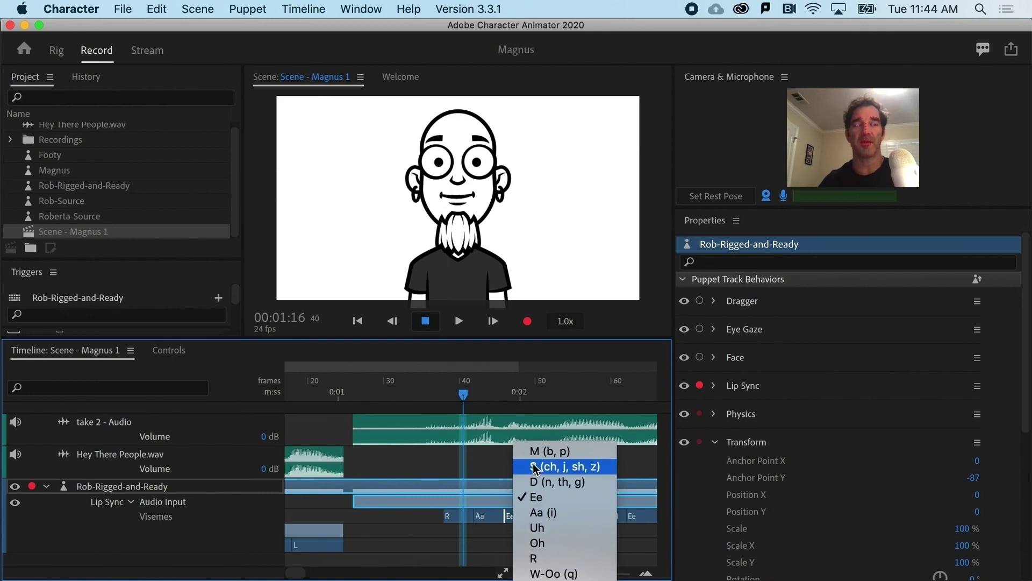
click(538, 482)
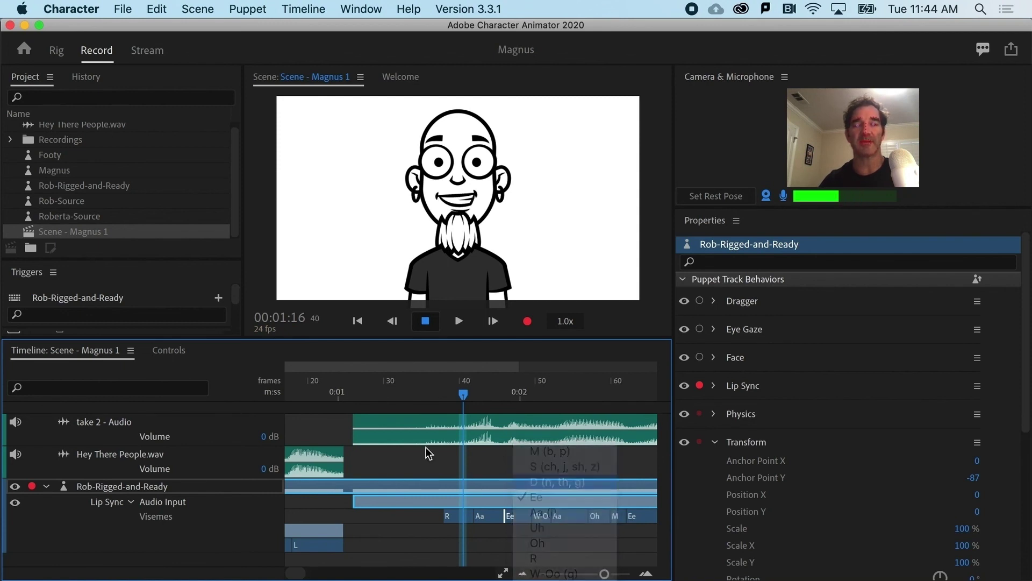
click(433, 394)
key(space)
key(space)
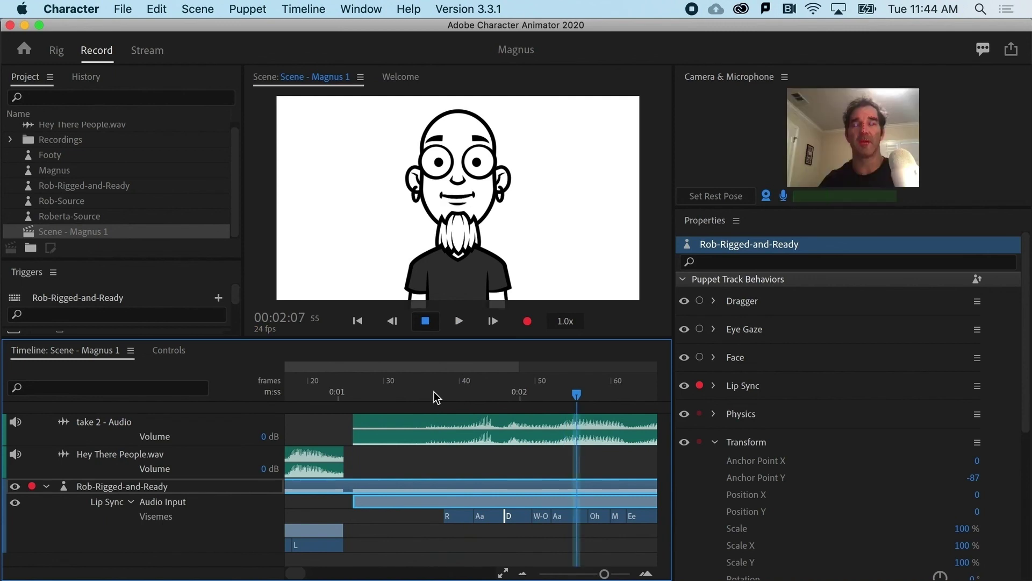
key(space)
key(space)
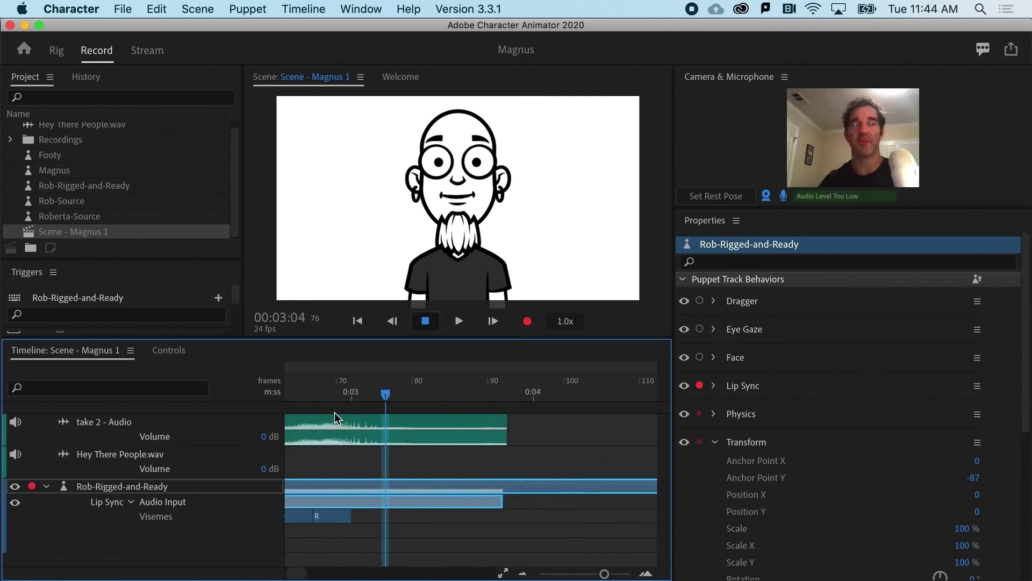
scroll(335, 412, down, 3)
drag(306, 393, 244, 385)
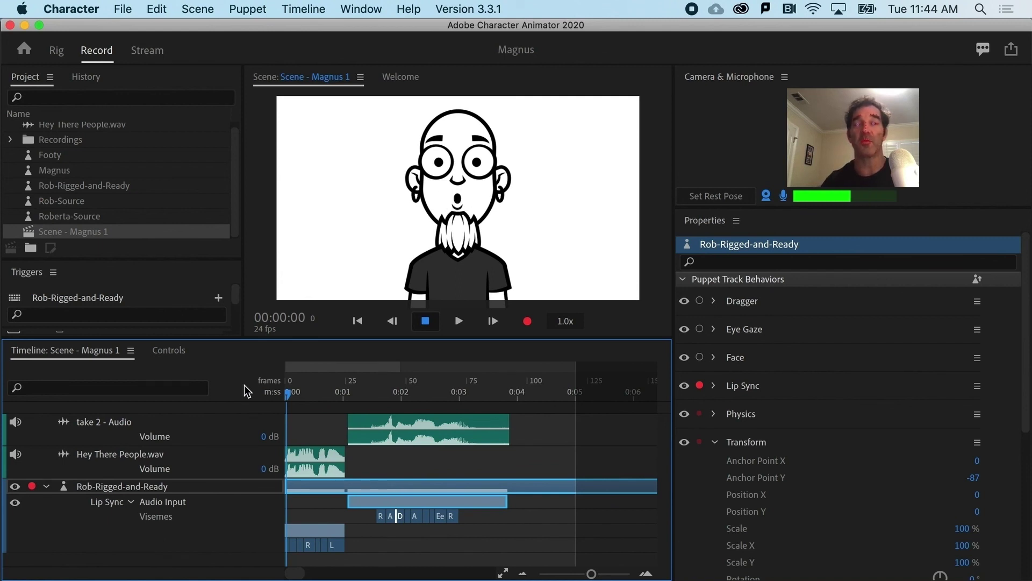